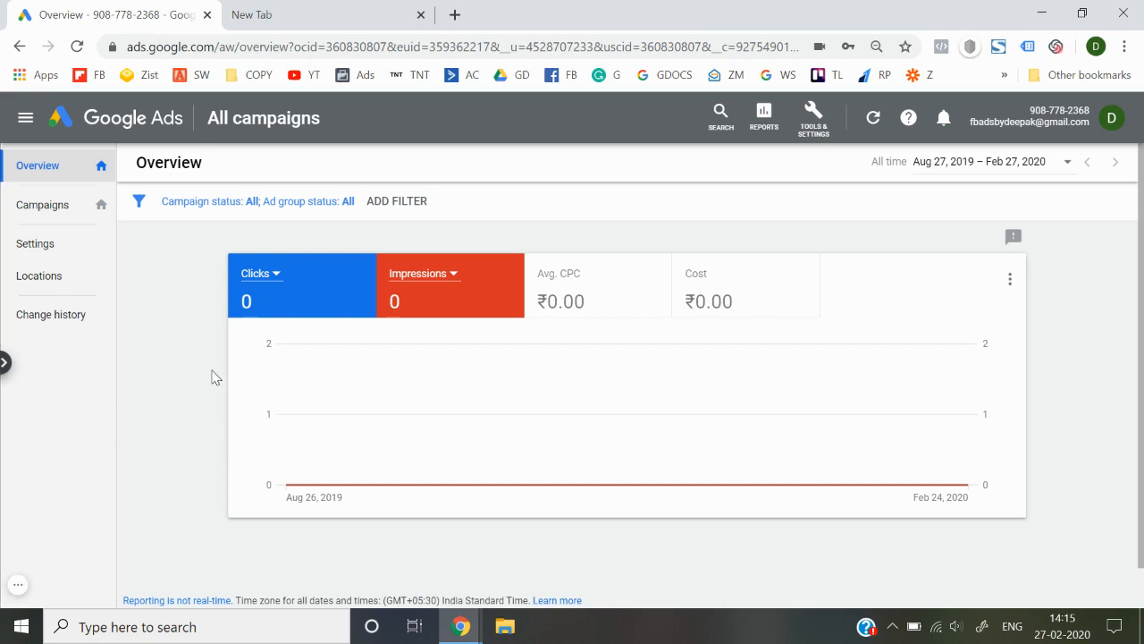
Open the Keyword Planner from the planning tools and dismiss its introduction.
{"action": "left_click", "coordinate": [816, 135]}
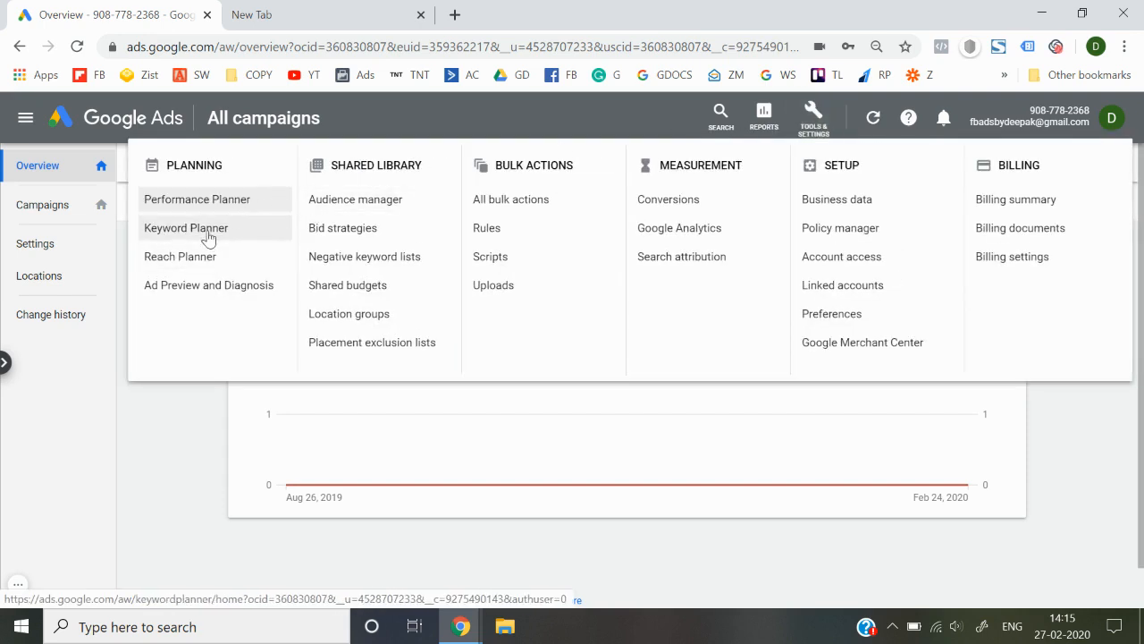
{"action": "left_click", "coordinate": [177, 464]}
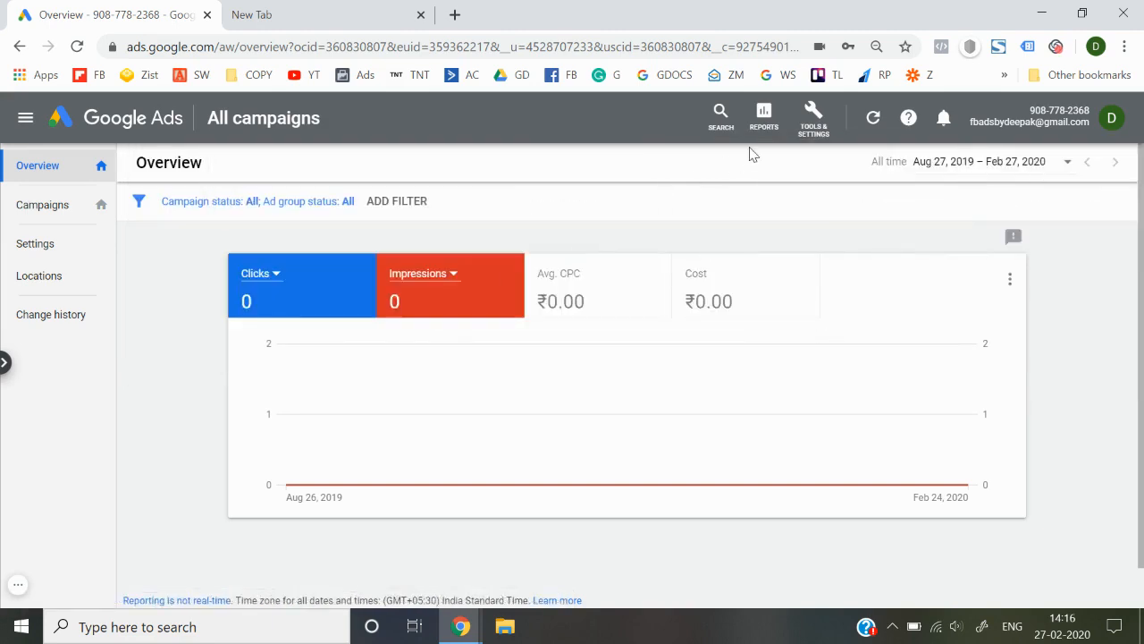
{"action": "left_click", "coordinate": [813, 121]}
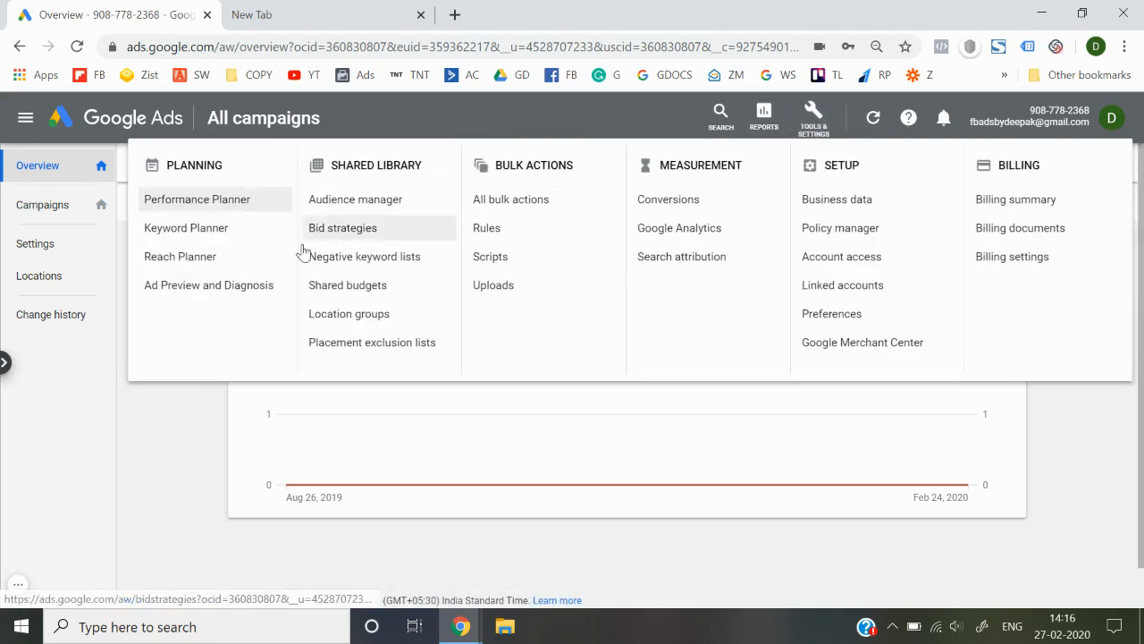
{"action": "left_click", "coordinate": [197, 229]}
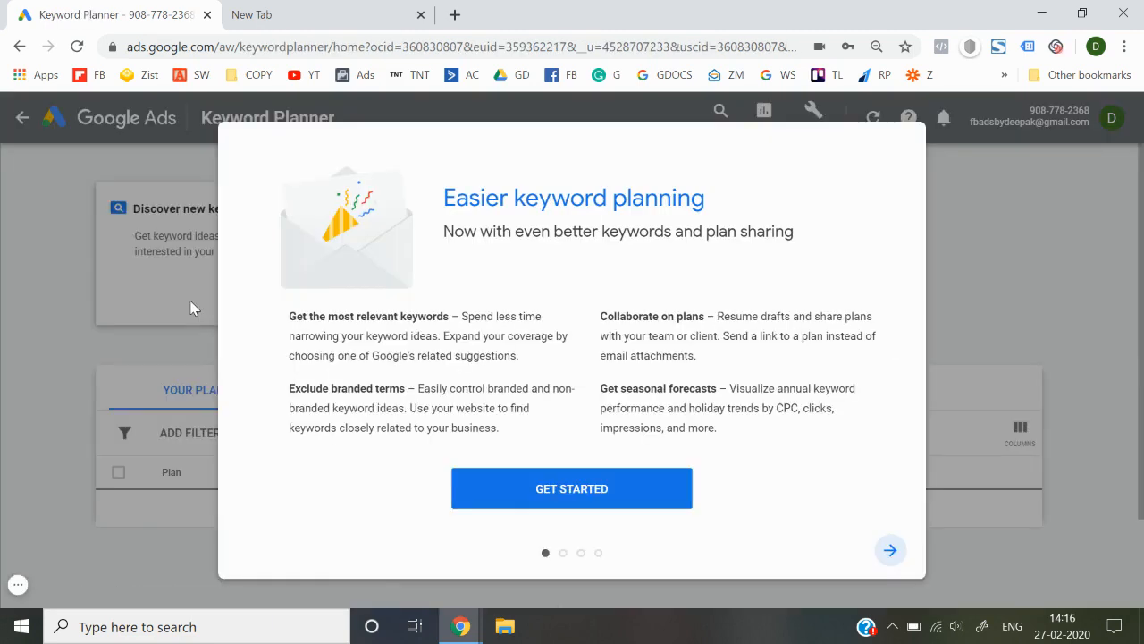
{"action": "left_click", "coordinate": [630, 493]}
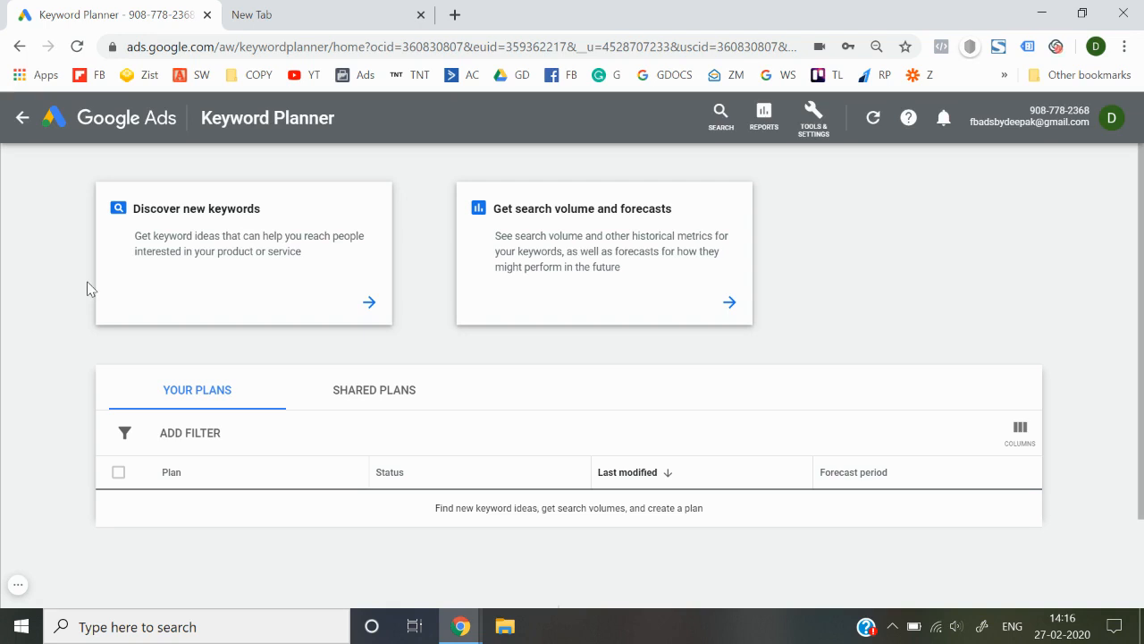
Start discovering new keywords, view the website-based option, and return to starting with keywords.
{"action": "left_click", "coordinate": [217, 237]}
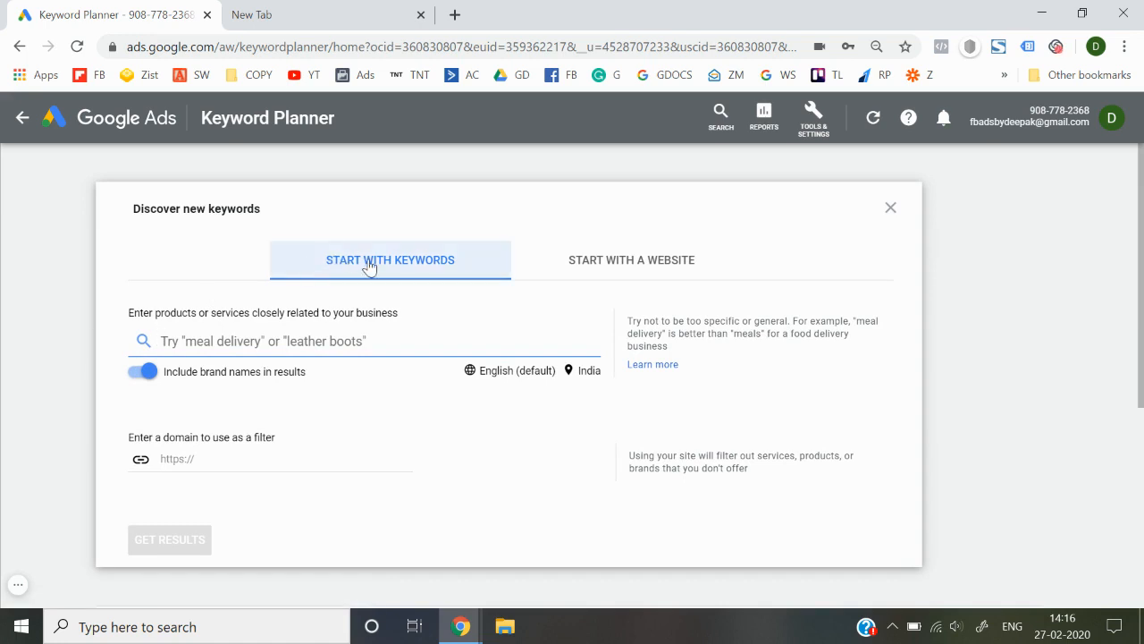
{"action": "left_click", "coordinate": [571, 270]}
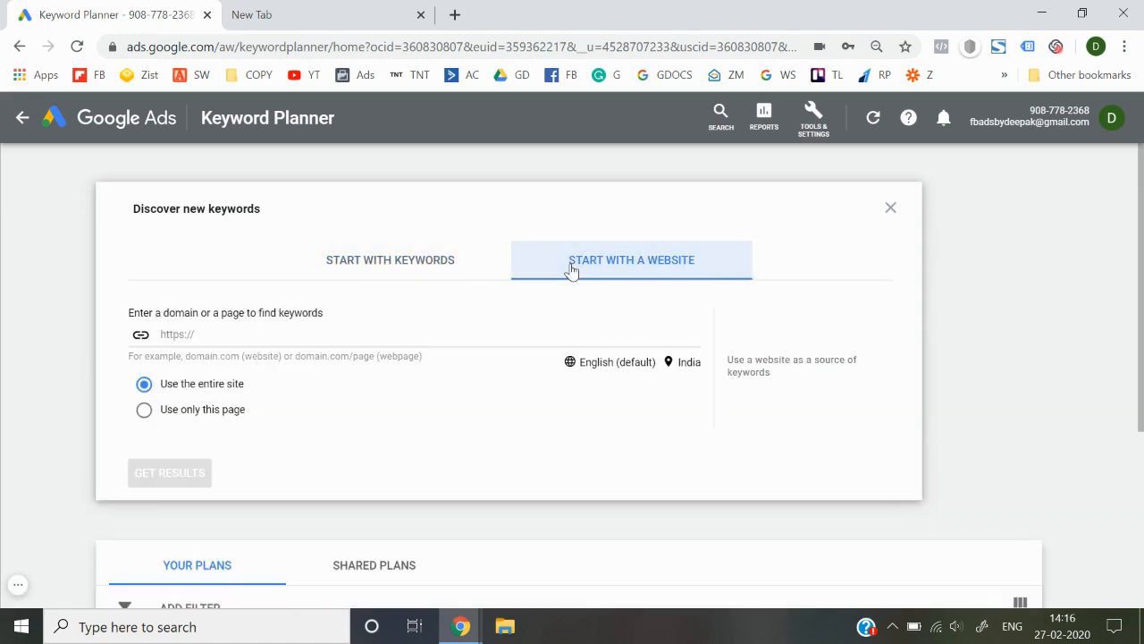
{"action": "left_click", "coordinate": [404, 268]}
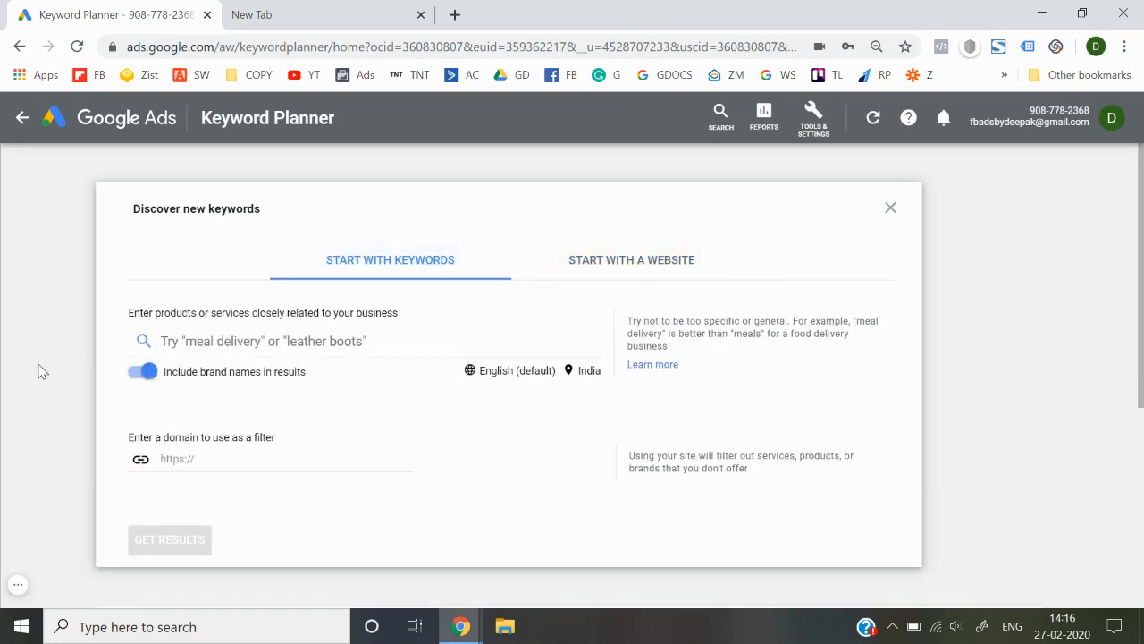
Get keyword ideas for "bodybuilding" and dismiss the tip about adding keywords to the plan.
{"action": "left_click", "coordinate": [234, 348]}
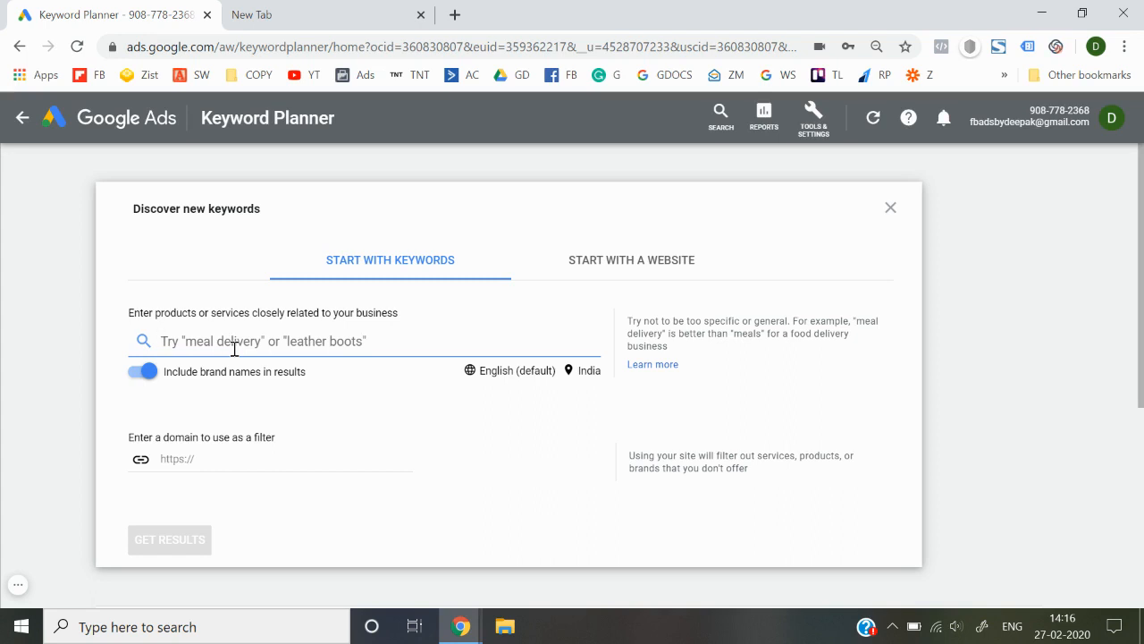
{"action": "type", "text": "bodybui"}
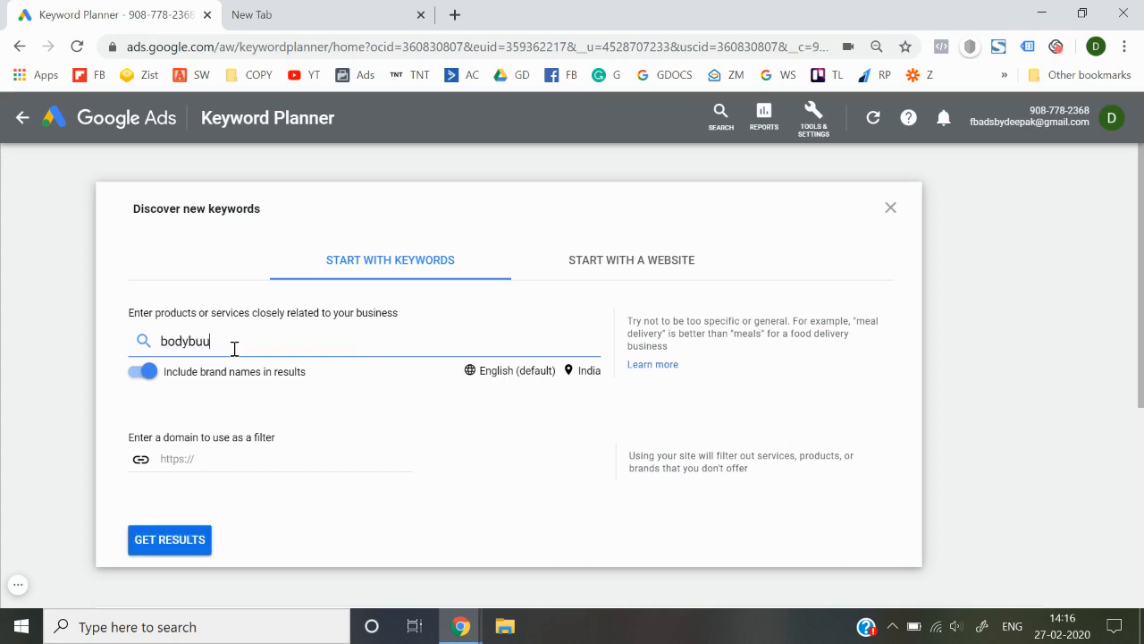
{"action": "key", "text": "BackSpace"}
{"action": "type", "text": "ilding"}
{"action": "key", "text": "Return"}
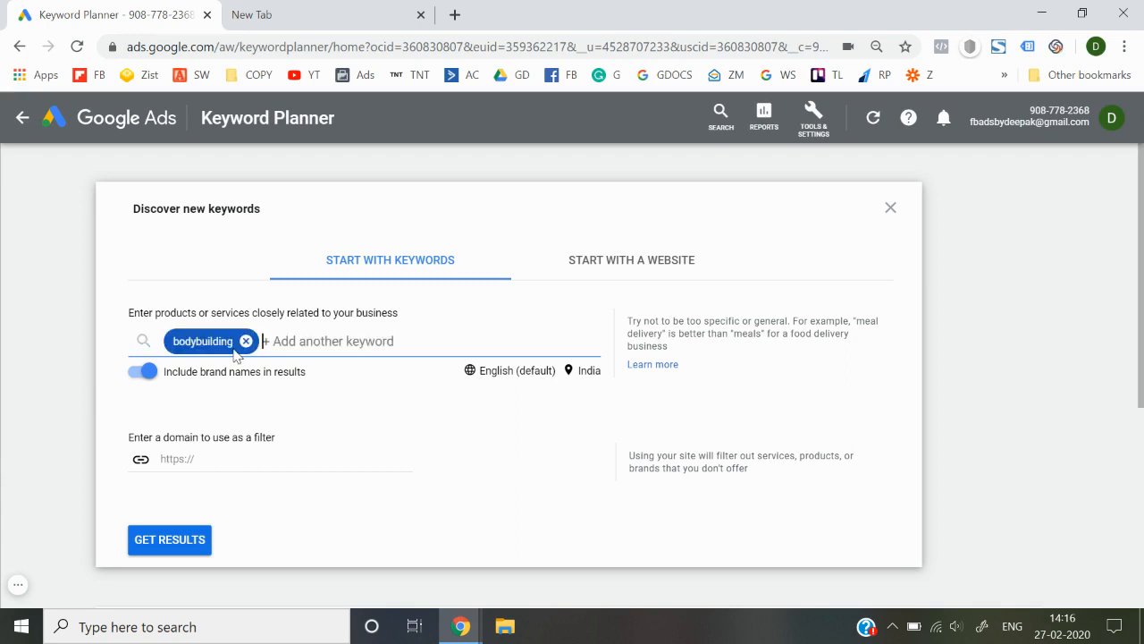
{"action": "left_click", "coordinate": [157, 534]}
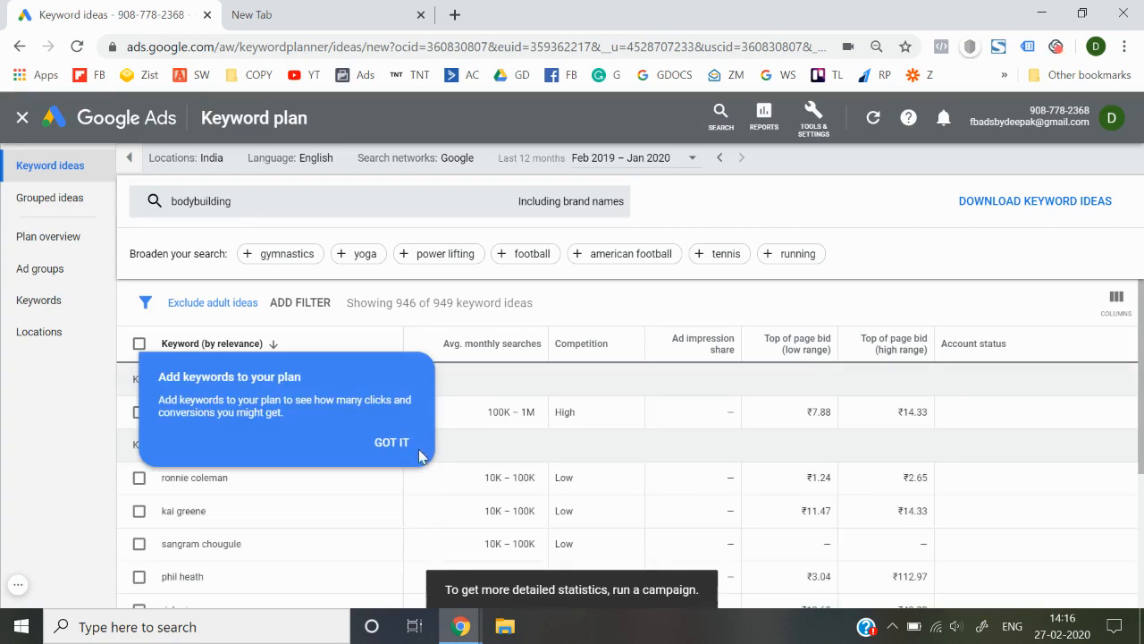
{"action": "left_click", "coordinate": [386, 441]}
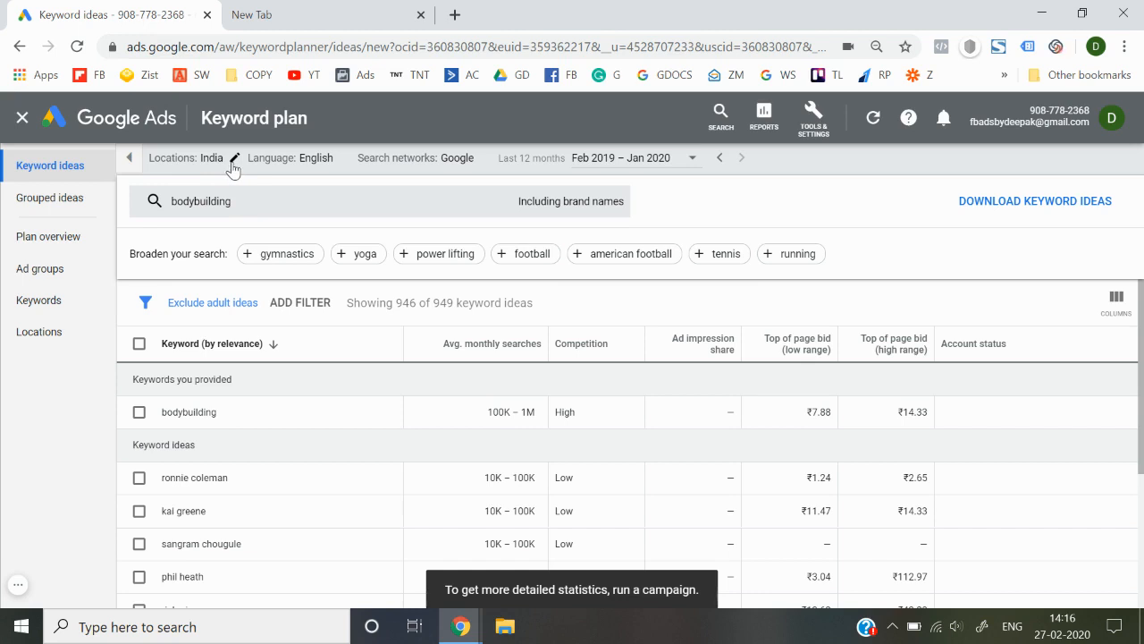
Examine the average monthly searches for the keyword "bodybuilding".
{"action": "double_click", "coordinate": [204, 416]}
{"action": "left_click", "coordinate": [68, 442]}
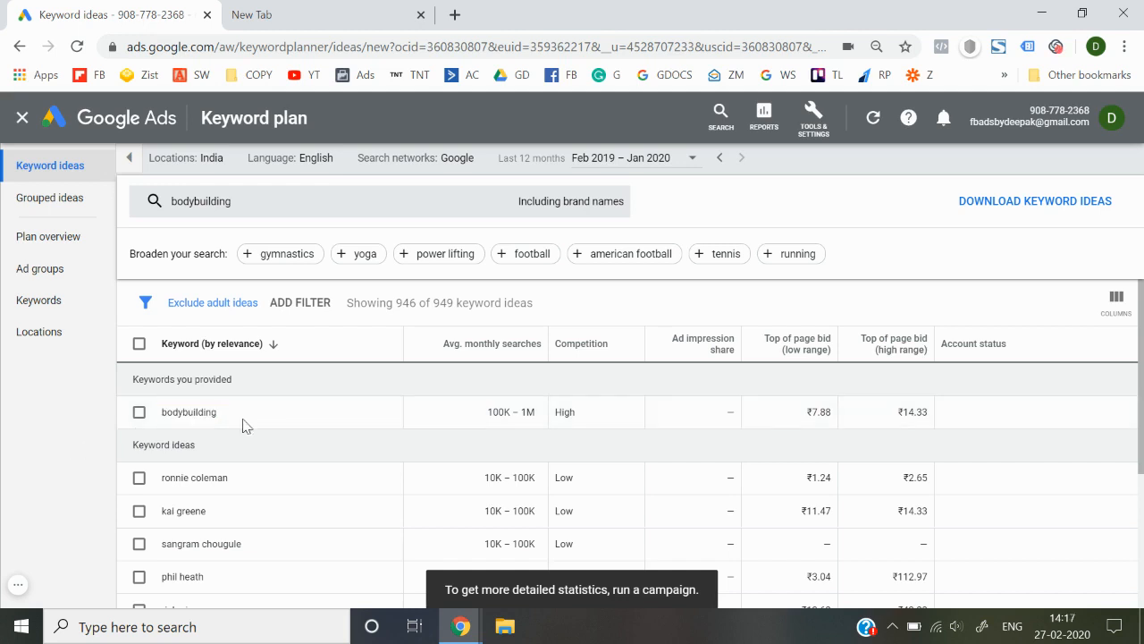
{"action": "triple_click", "coordinate": [503, 413]}
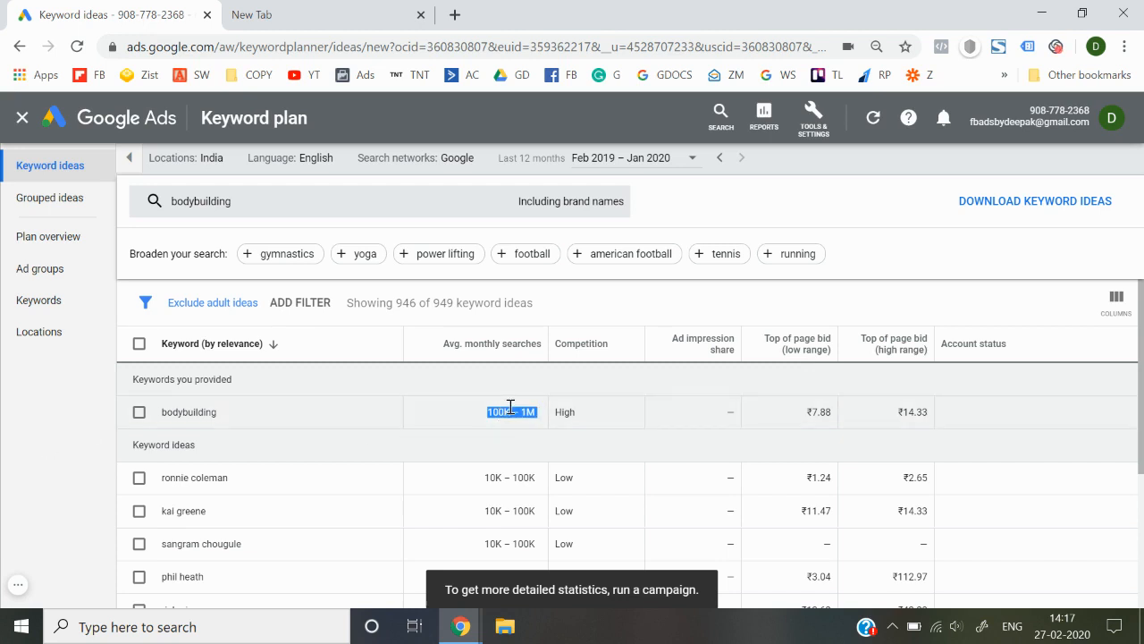
{"action": "left_click", "coordinate": [510, 406]}
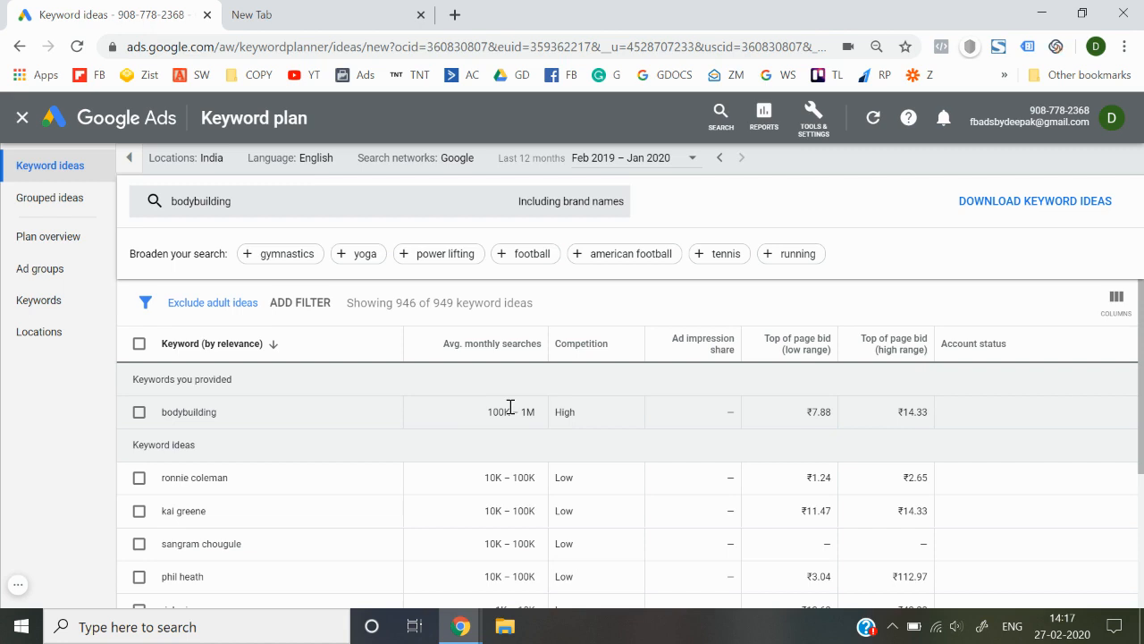
{"action": "triple_click", "coordinate": [510, 407]}
{"action": "left_click", "coordinate": [4, 449]}
{"action": "left_click_drag", "start_coordinate": [489, 412], "coordinate": [548, 417]}
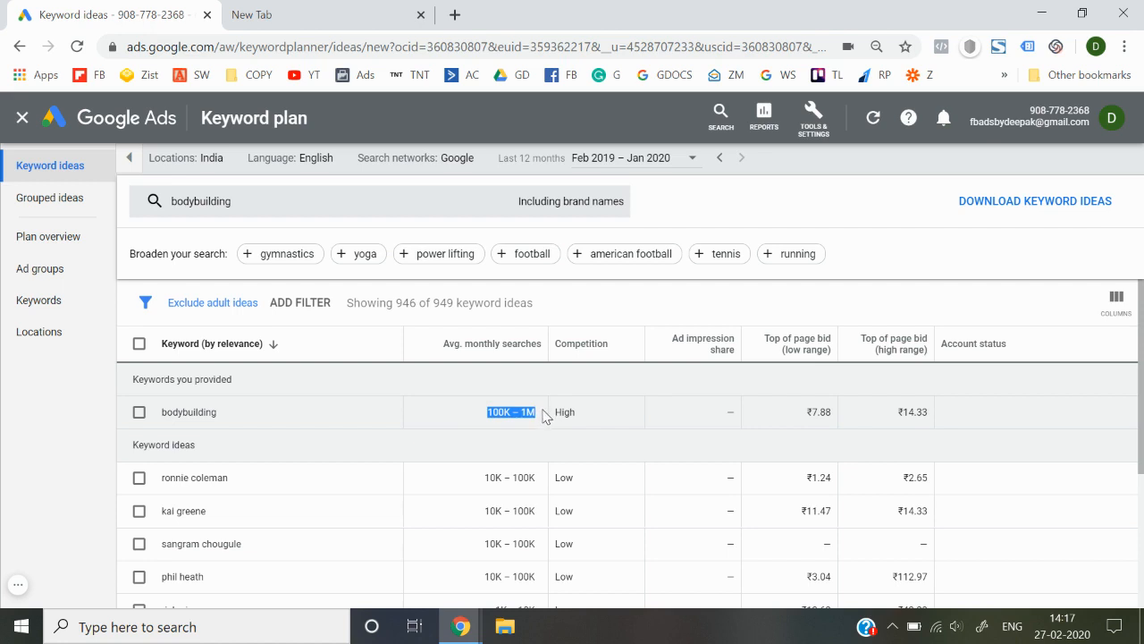
{"action": "left_click", "coordinate": [498, 413]}
{"action": "left_click_drag", "start_coordinate": [490, 413], "coordinate": [533, 416]}
{"action": "left_click", "coordinate": [76, 436]}
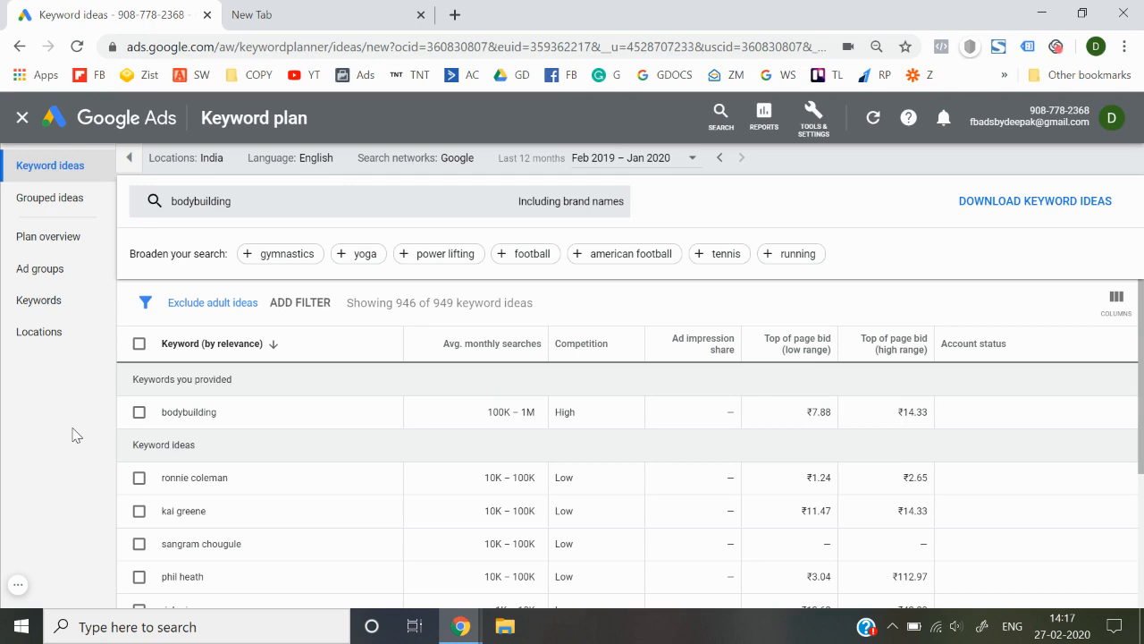
{"action": "triple_click", "coordinate": [505, 412]}
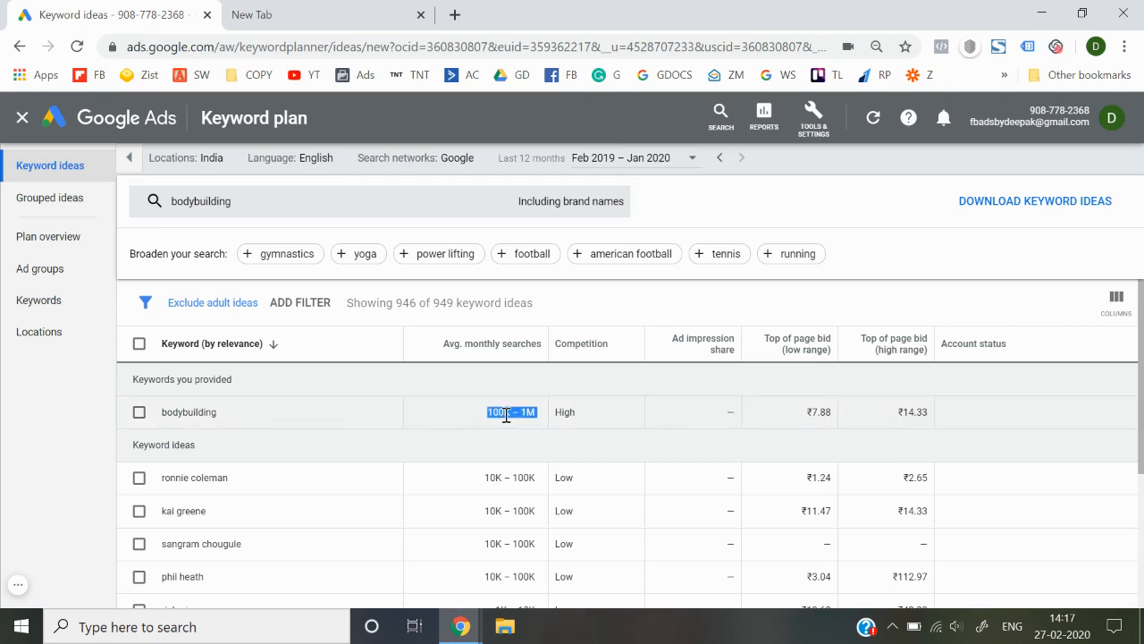
{"action": "left_click", "coordinate": [14, 457]}
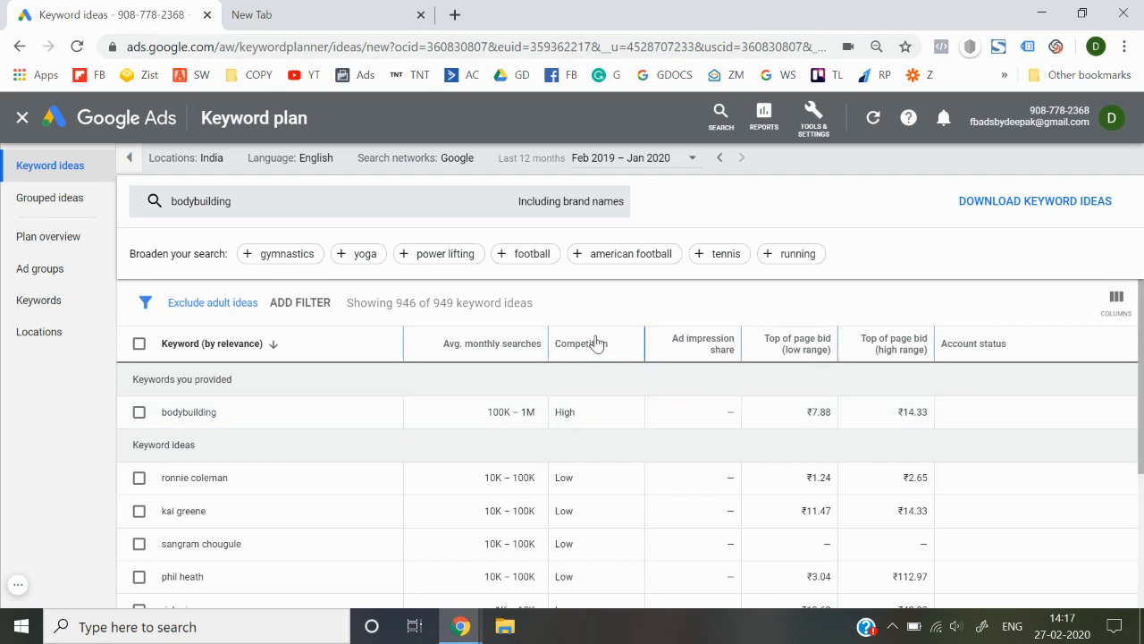
Check the competition level of "bodybuilding" and look through the suggested keyword ideas beneath it.
{"action": "double_click", "coordinate": [564, 411]}
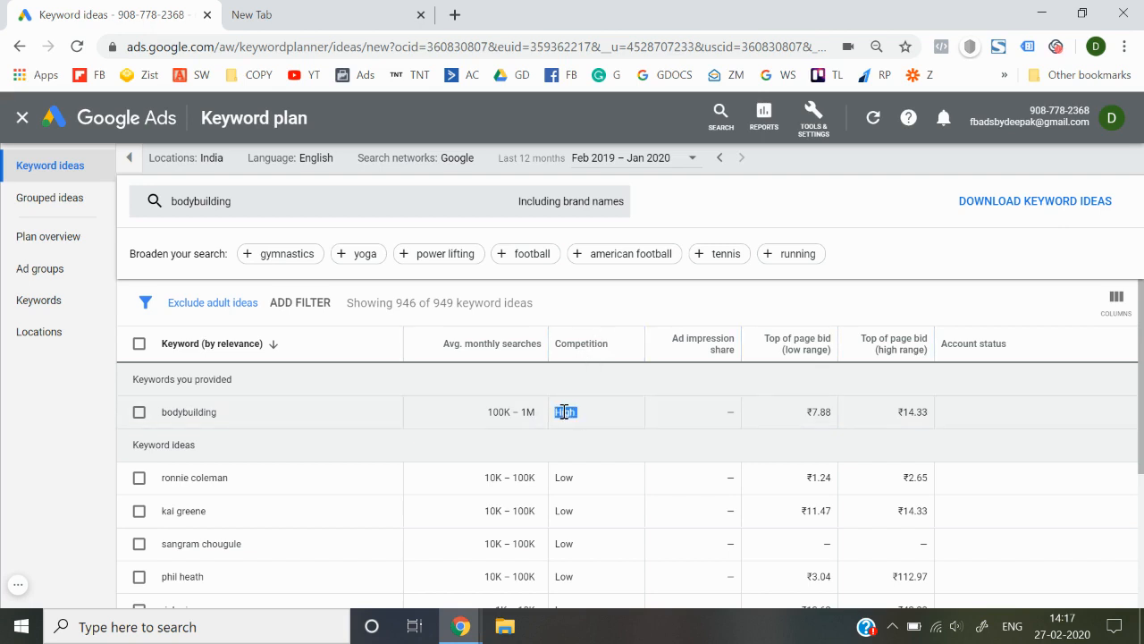
{"action": "left_click", "coordinate": [51, 438]}
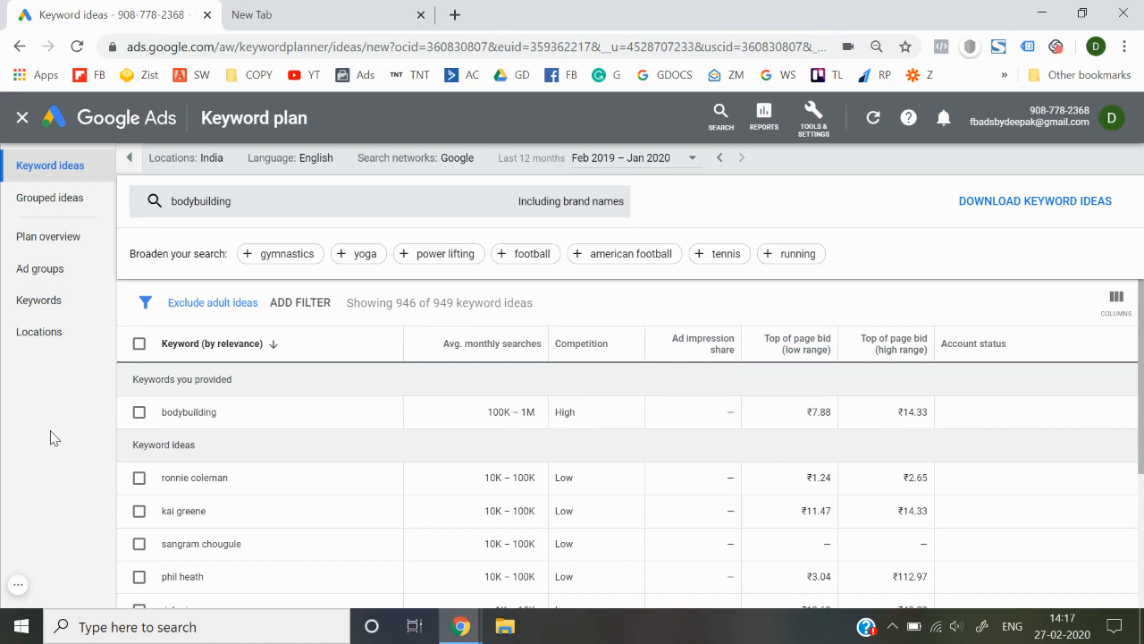
{"action": "double_click", "coordinate": [197, 411]}
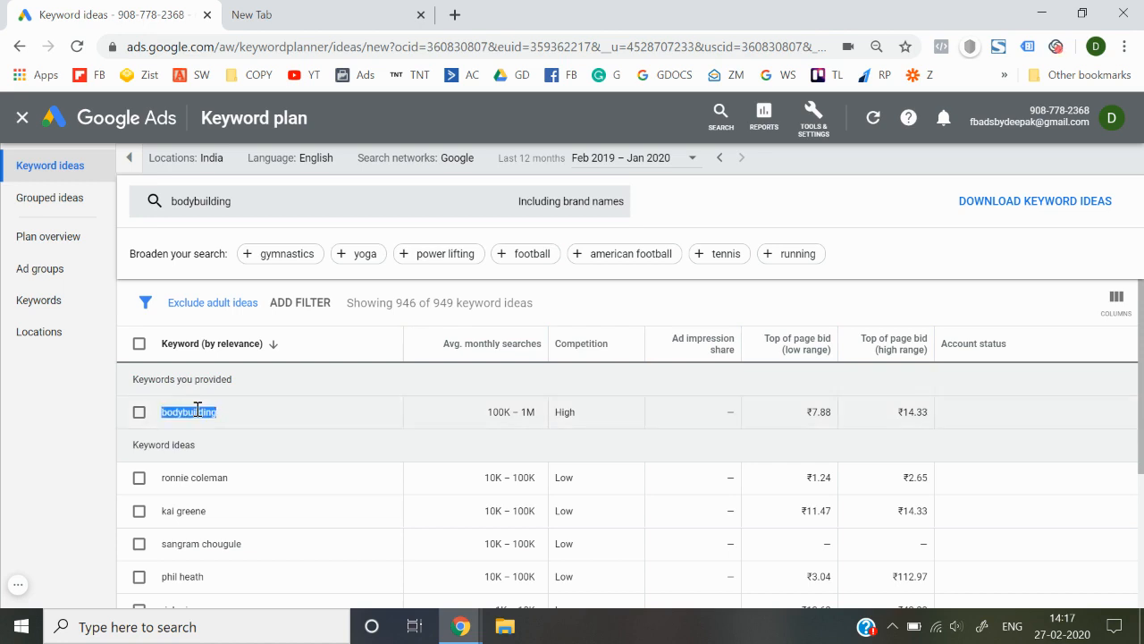
{"action": "left_click", "coordinate": [31, 446]}
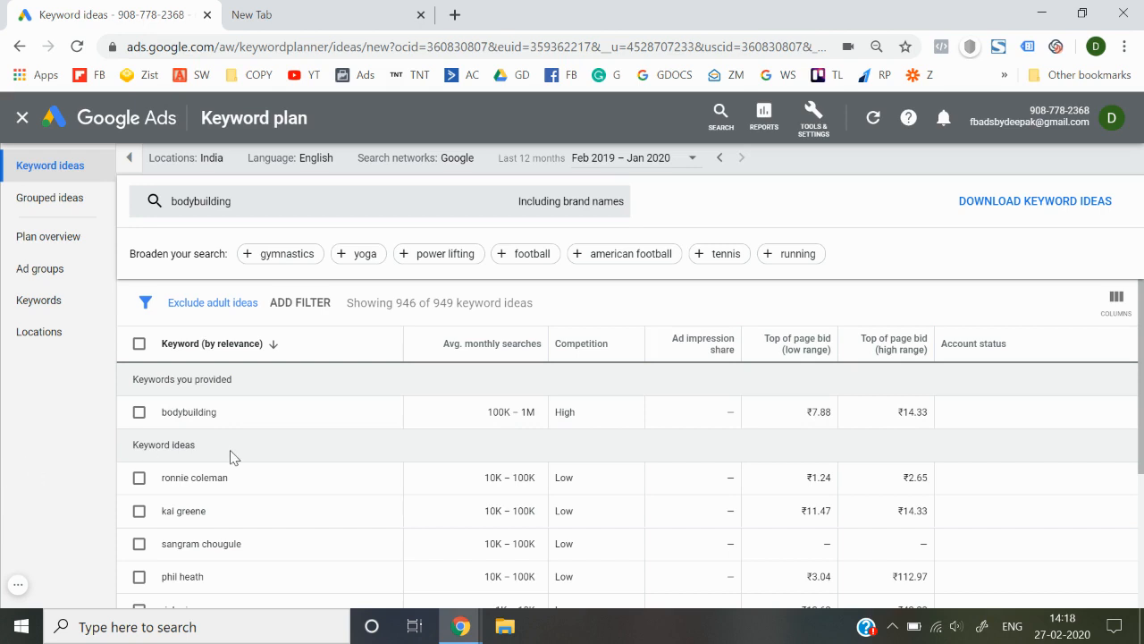
{"action": "scroll", "coordinate": [232, 456], "scroll_direction": "down", "scroll_amount": 1}
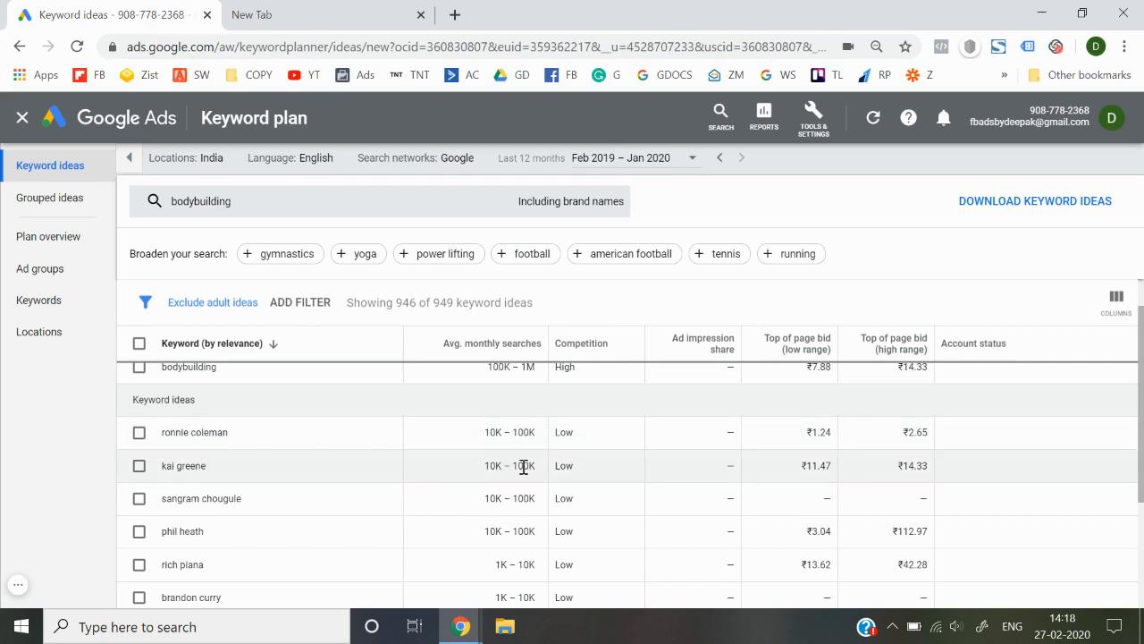
{"action": "scroll", "coordinate": [407, 472], "scroll_direction": "down", "scroll_amount": 1}
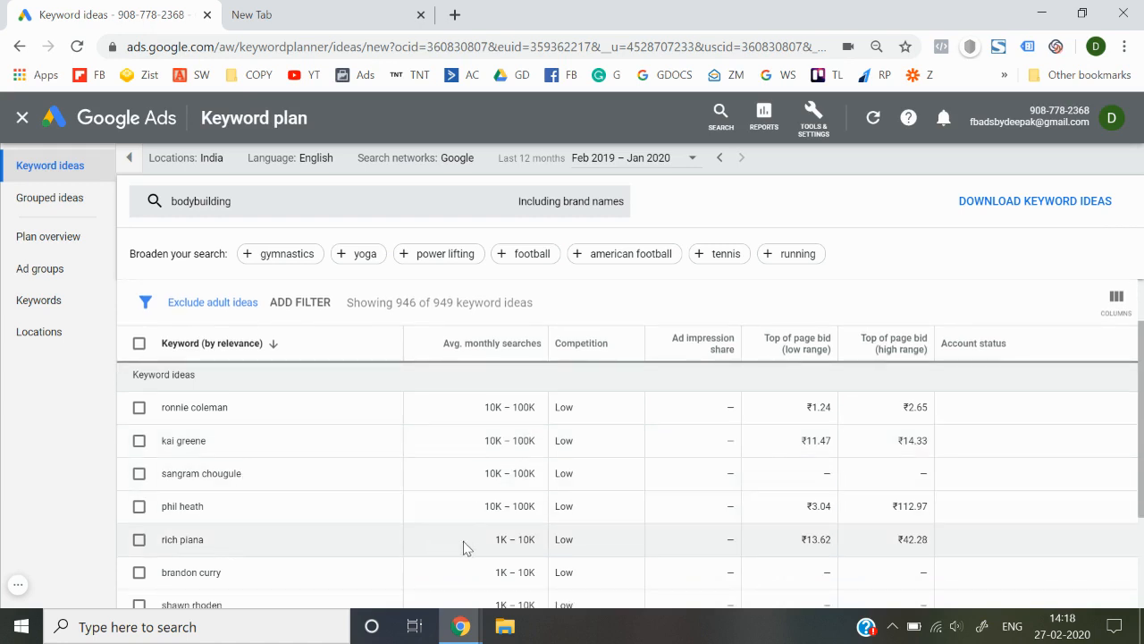
{"action": "scroll", "coordinate": [503, 539], "scroll_direction": "up", "scroll_amount": 1}
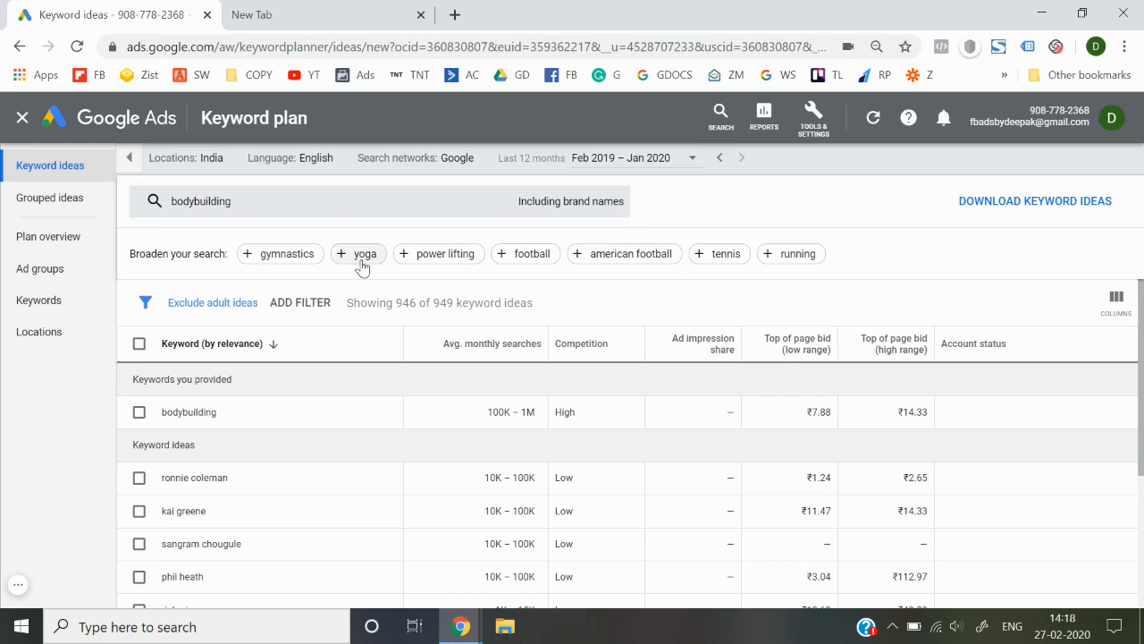
Broaden the search with the suggested keyword "power lifting" and get the combined results.
{"action": "left_click", "coordinate": [659, 357]}
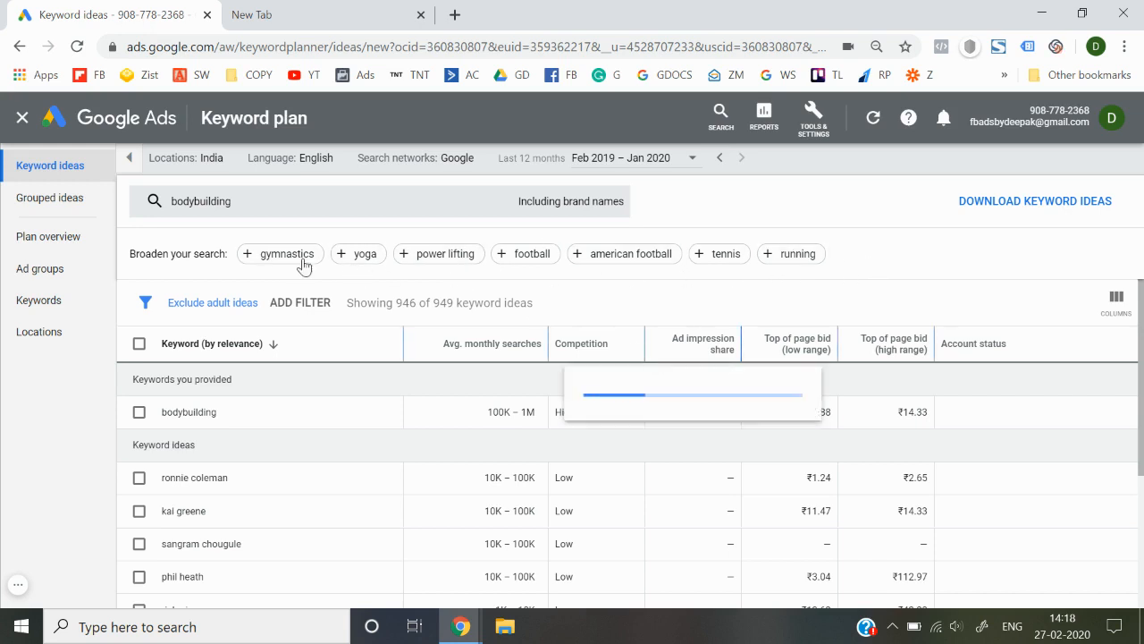
{"action": "left_click", "coordinate": [447, 258]}
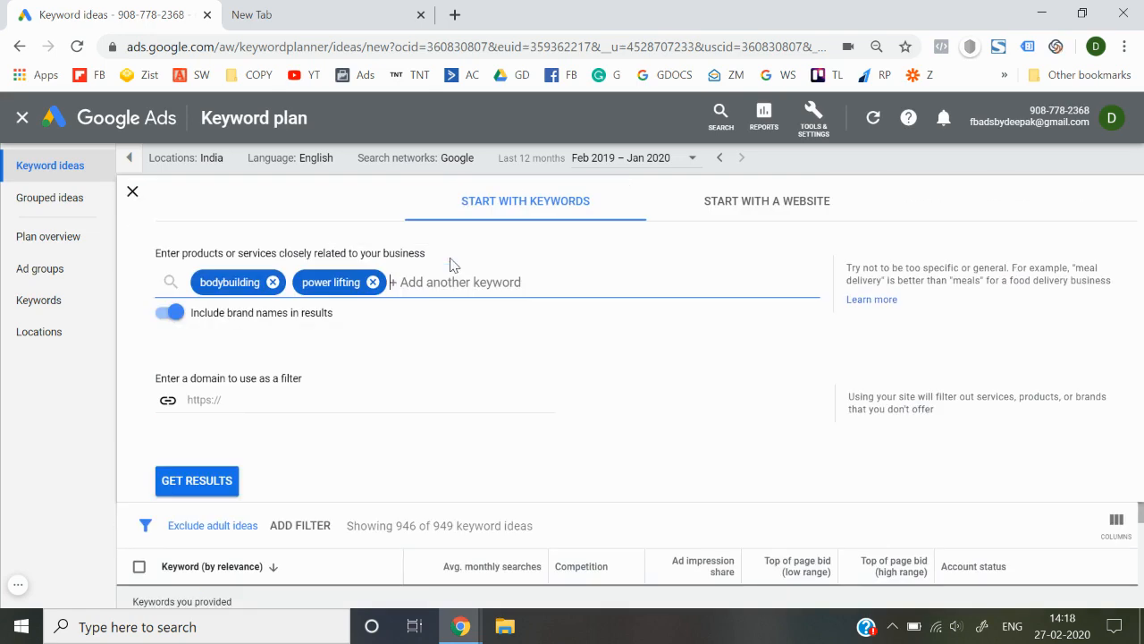
{"action": "left_click", "coordinate": [204, 487]}
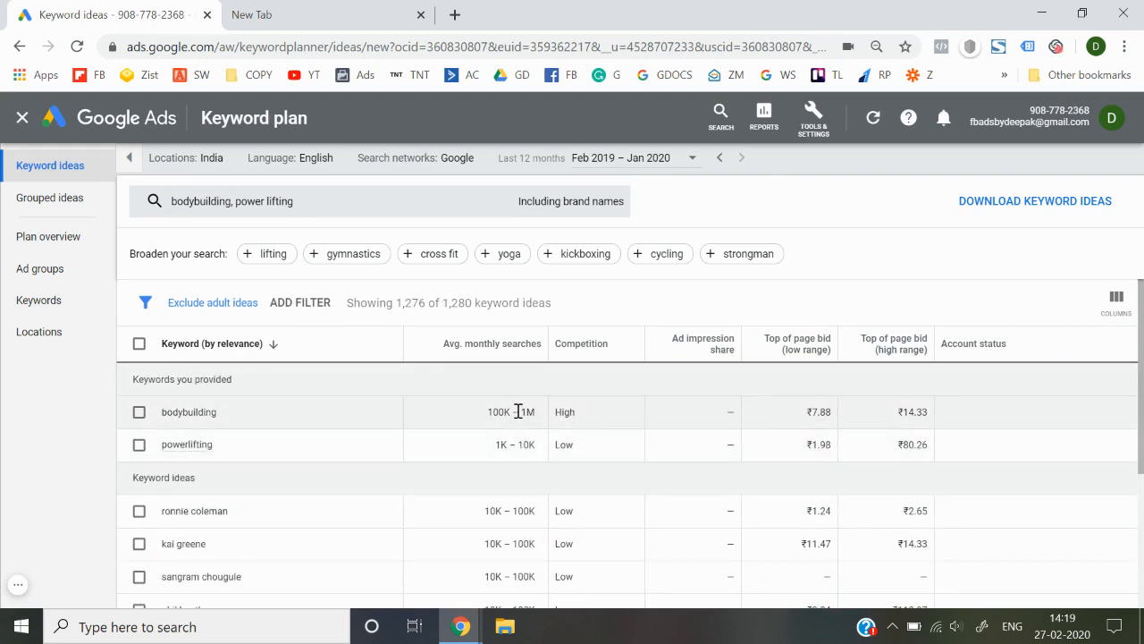
Show 200 keyword ideas per page and look through the longer list.
{"action": "scroll", "coordinate": [517, 411], "scroll_direction": "down", "scroll_amount": 3}
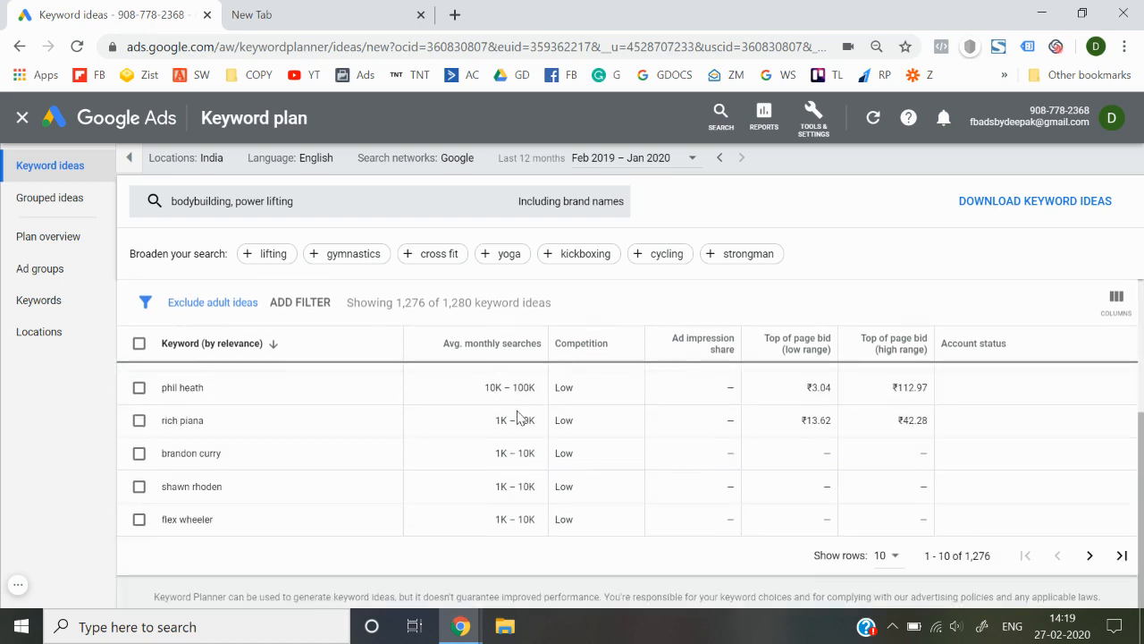
{"action": "left_click", "coordinate": [887, 555]}
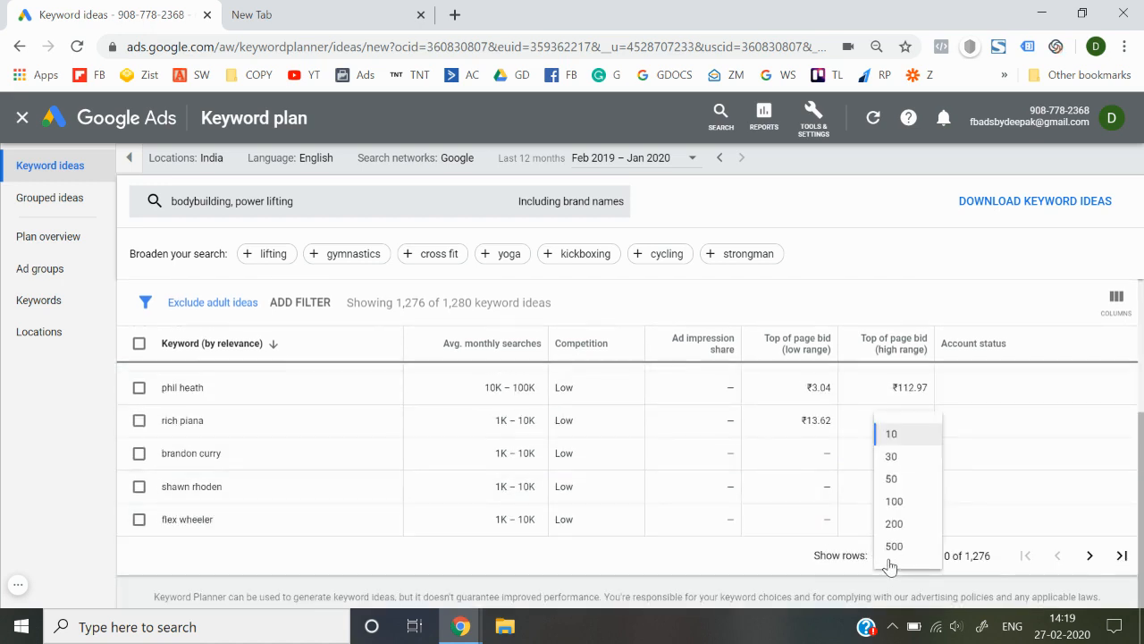
{"action": "left_click", "coordinate": [898, 517]}
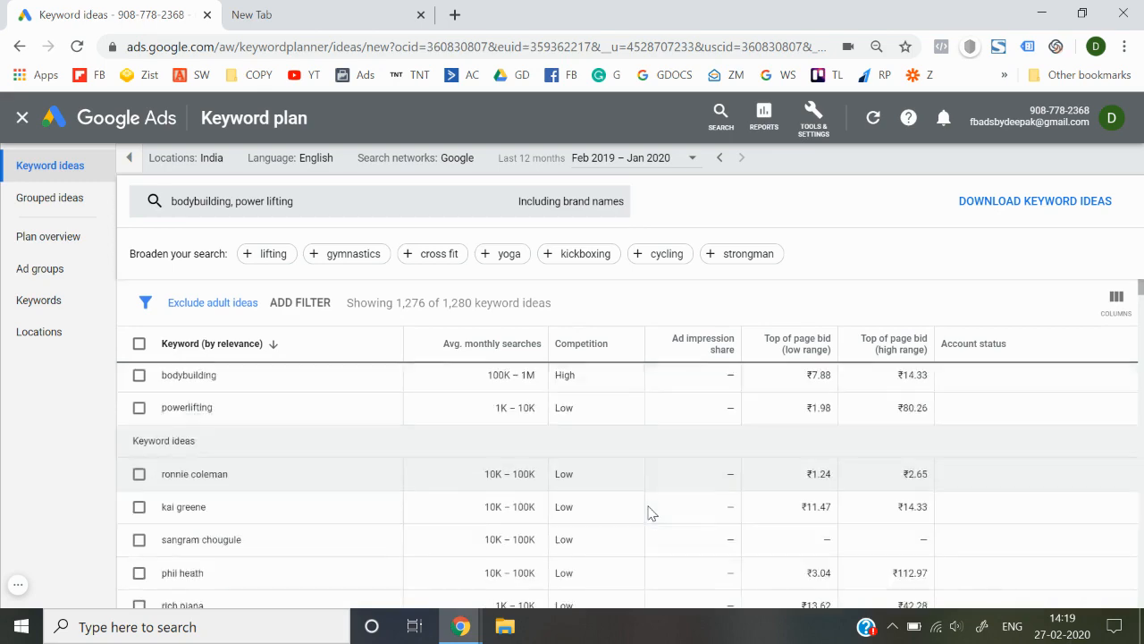
{"action": "scroll", "coordinate": [650, 513], "scroll_direction": "down", "scroll_amount": 8}
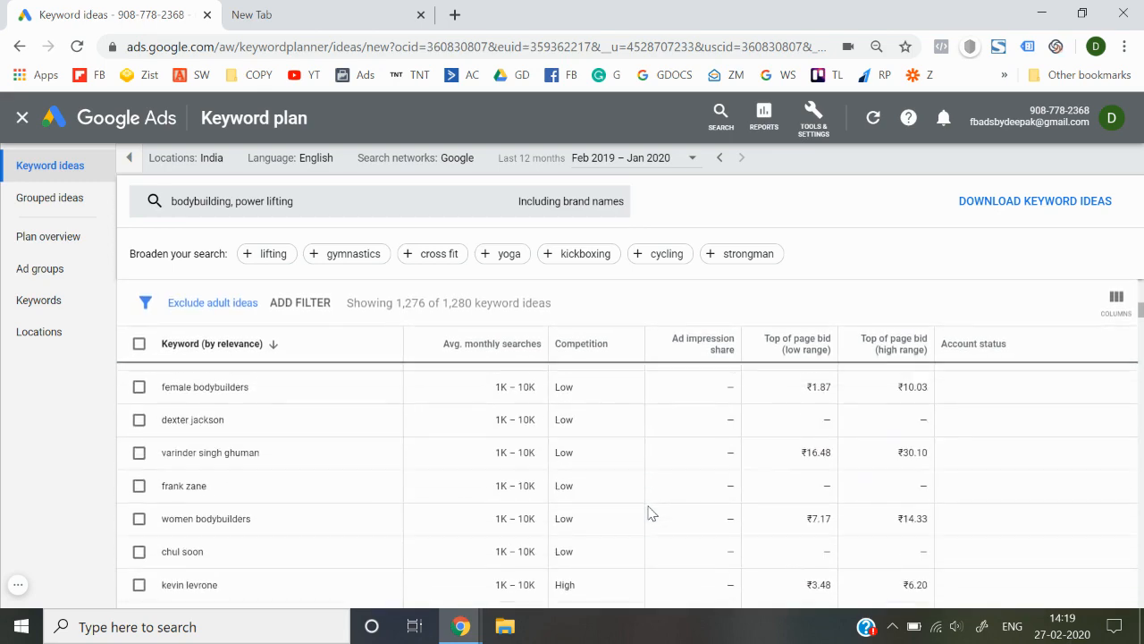
{"action": "scroll", "coordinate": [228, 455], "scroll_direction": "down", "scroll_amount": 5}
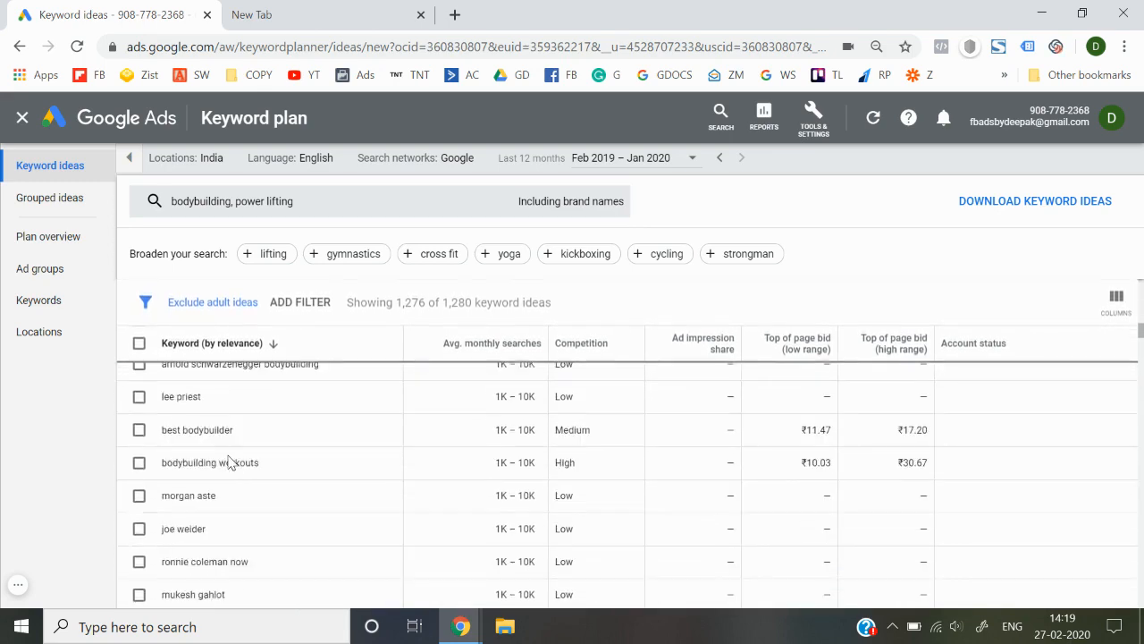
Look through the keyword ideas for longer phrases such as "vegetarian bodybuilding diet", "biggest bodybuilder in the world" and "abs workout bodybuilding".
{"action": "scroll", "coordinate": [264, 435], "scroll_direction": "down", "scroll_amount": 5}
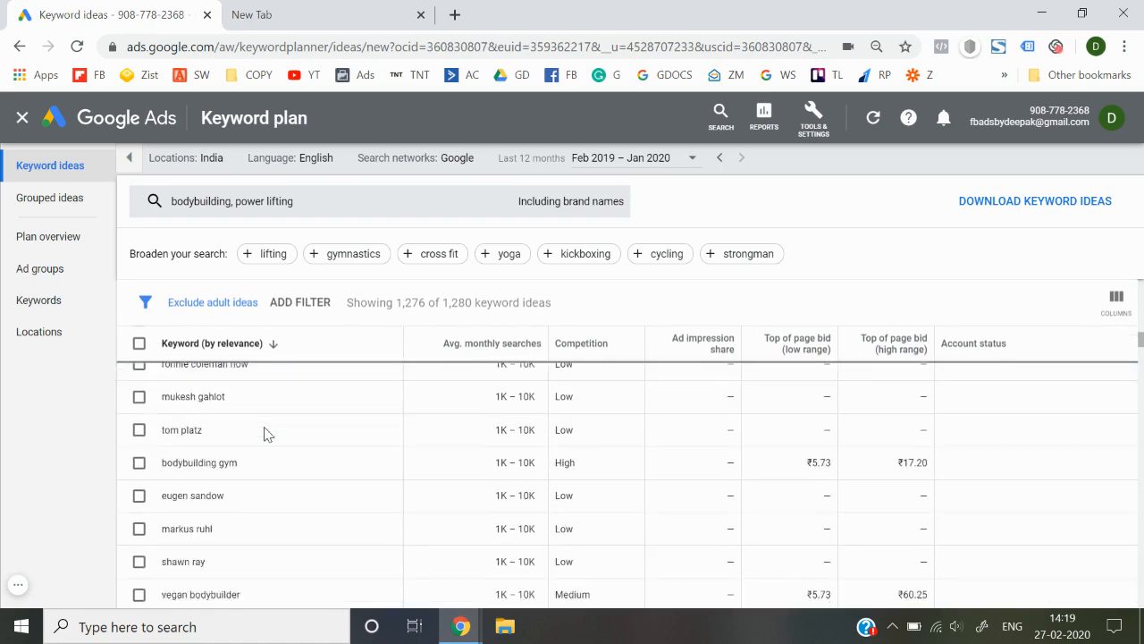
{"action": "scroll", "coordinate": [265, 436], "scroll_direction": "down", "scroll_amount": 2}
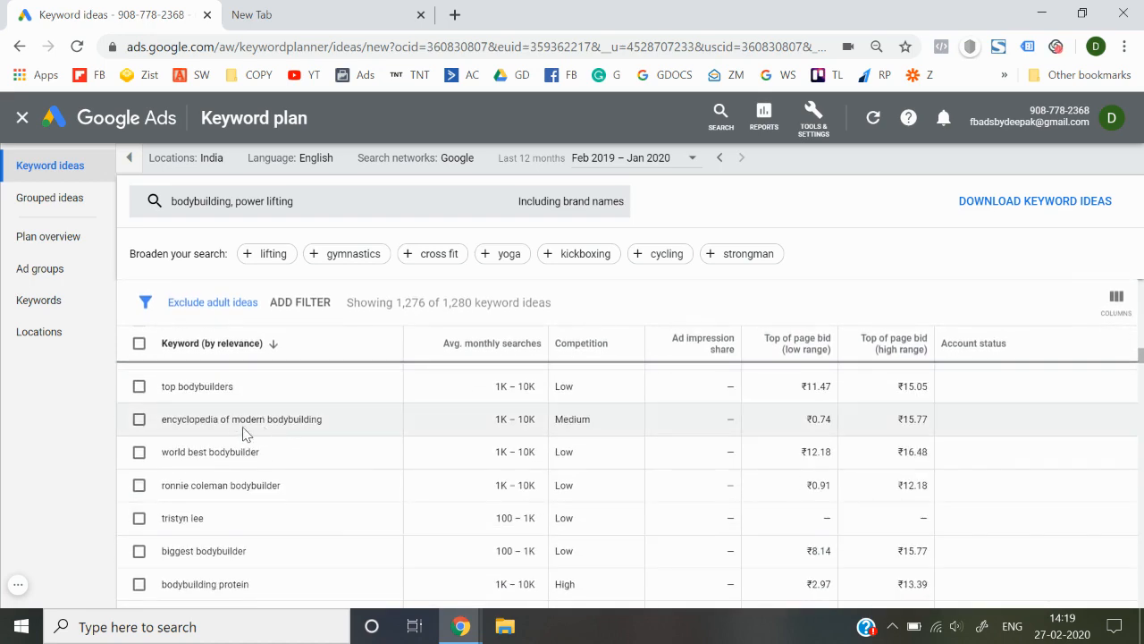
{"action": "scroll", "coordinate": [242, 420], "scroll_direction": "down", "scroll_amount": 5}
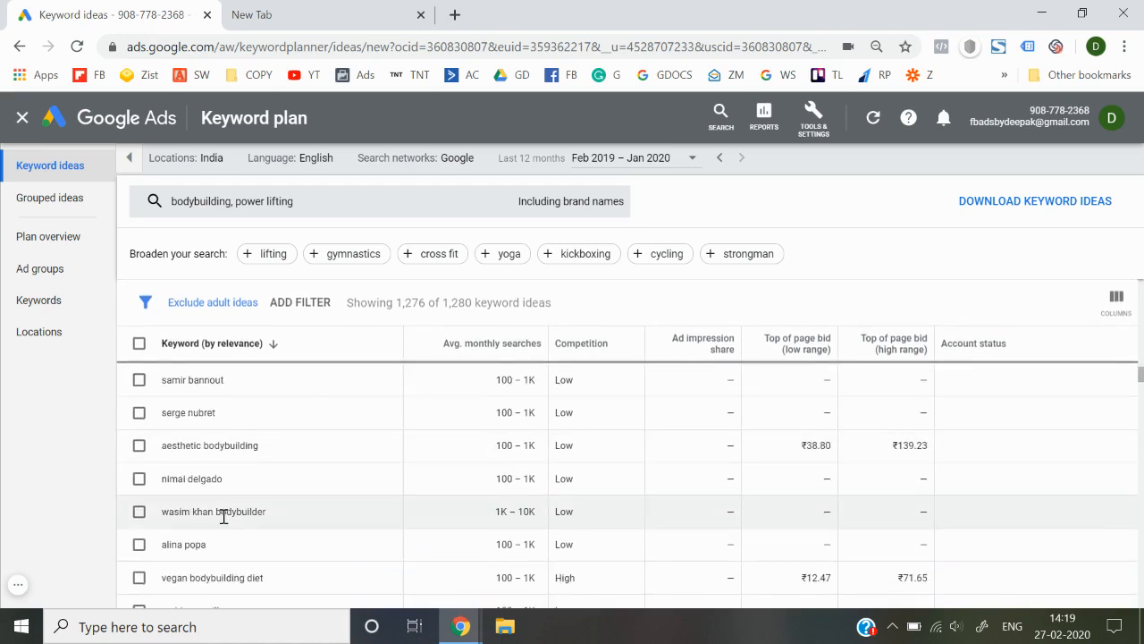
{"action": "scroll", "coordinate": [224, 516], "scroll_direction": "down", "scroll_amount": 4}
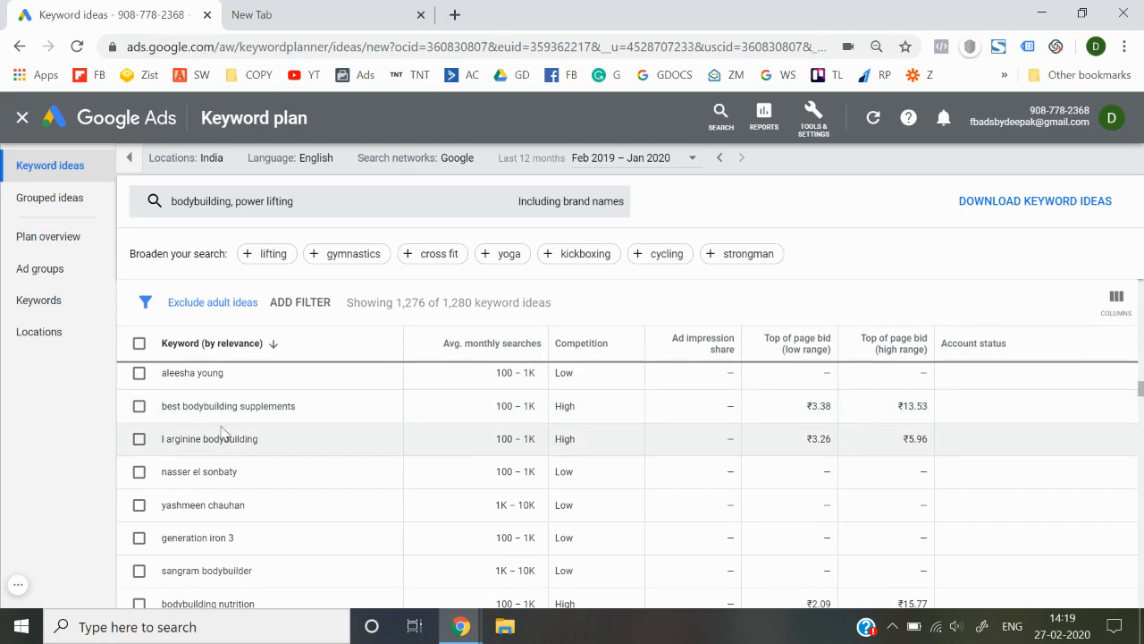
{"action": "triple_click", "coordinate": [222, 411]}
{"action": "scroll", "coordinate": [222, 420], "scroll_direction": "down", "scroll_amount": 5}
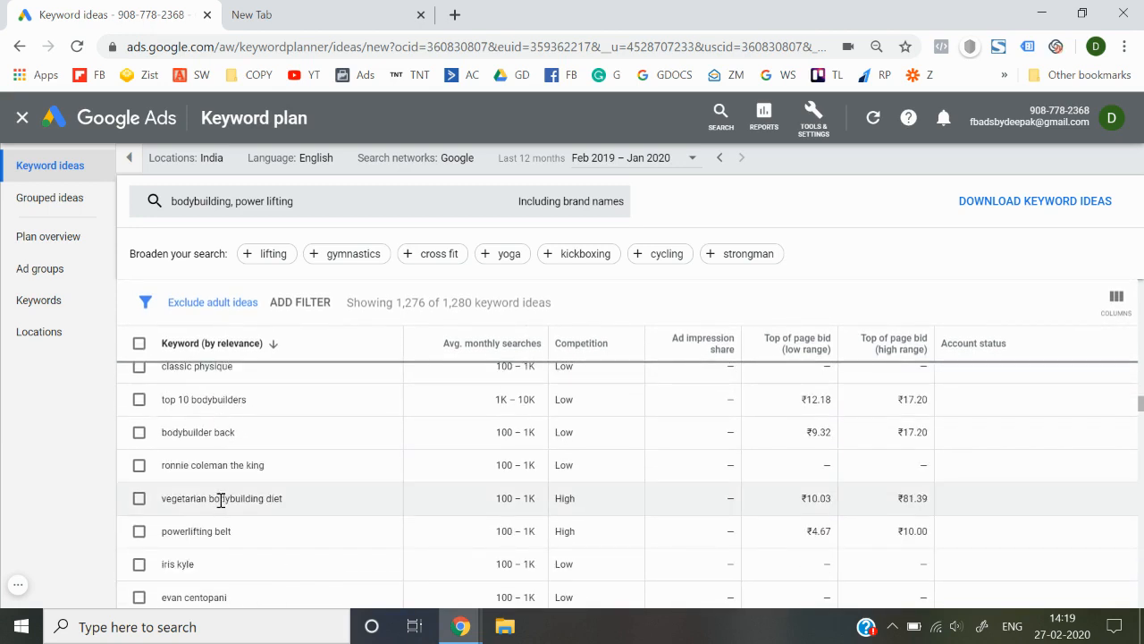
{"action": "triple_click", "coordinate": [221, 501]}
{"action": "scroll", "coordinate": [221, 500], "scroll_direction": "down", "scroll_amount": 2}
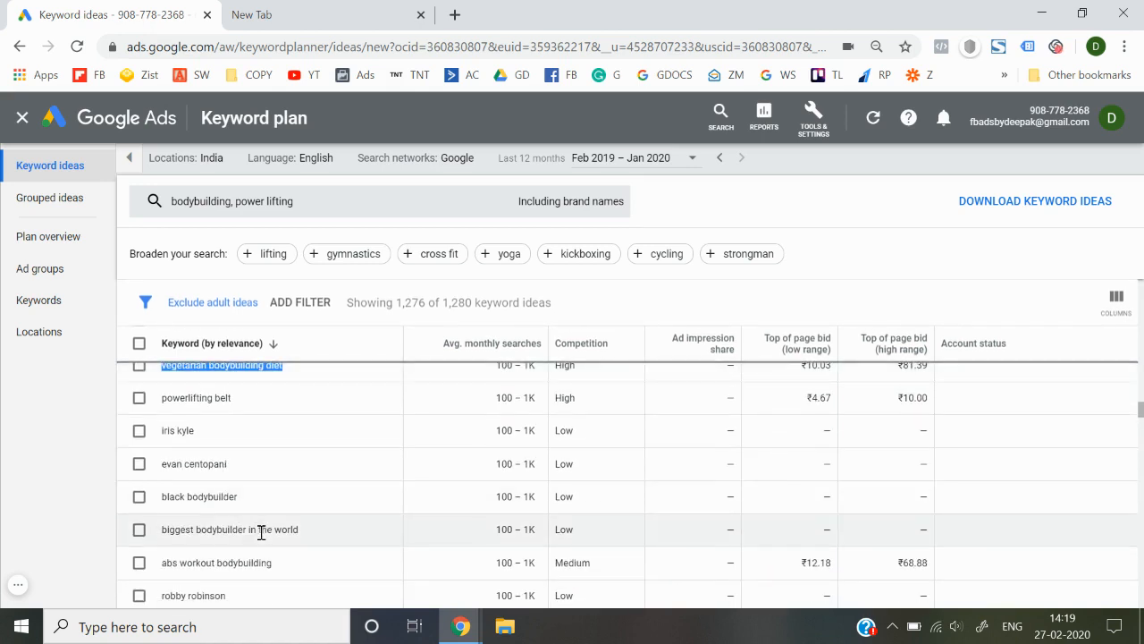
{"action": "triple_click", "coordinate": [260, 530]}
{"action": "scroll", "coordinate": [264, 536], "scroll_direction": "down", "scroll_amount": 2}
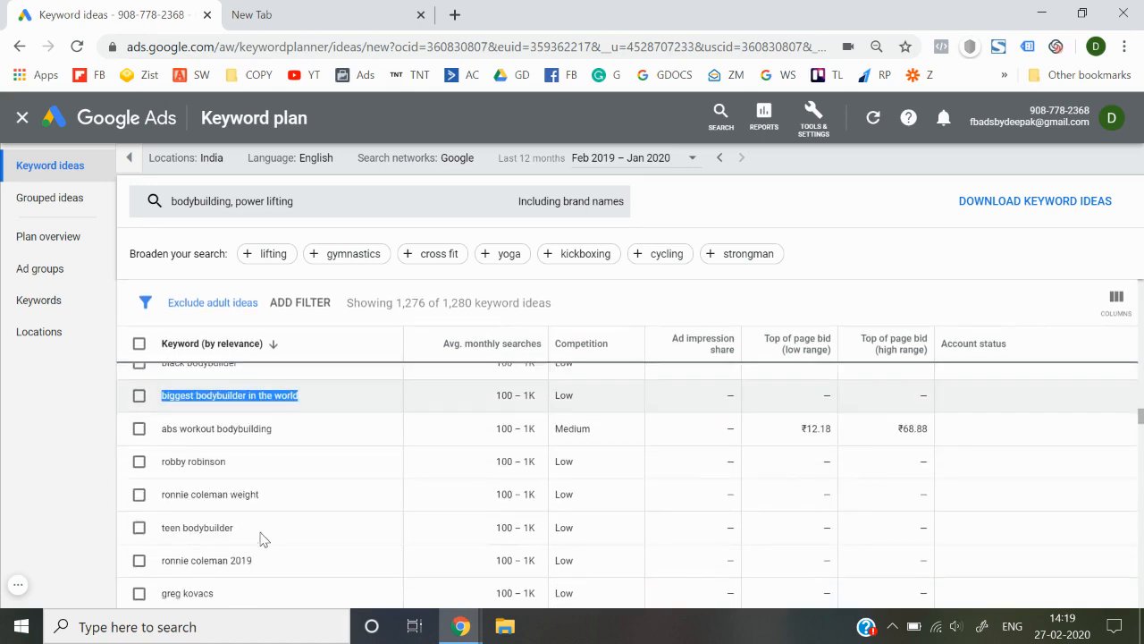
{"action": "triple_click", "coordinate": [227, 429]}
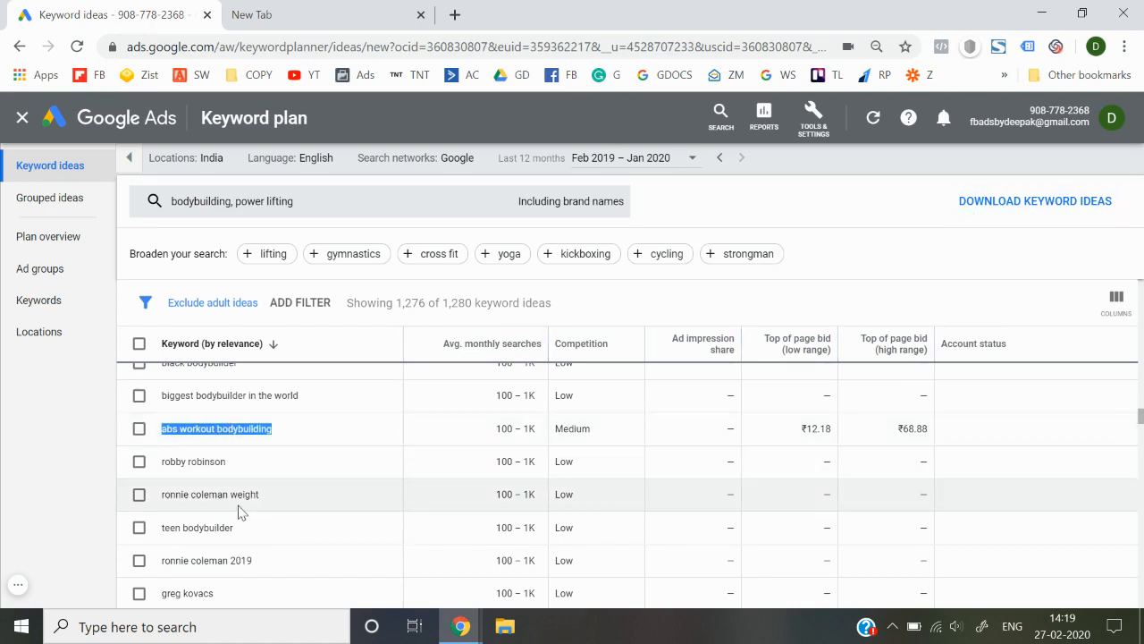
Find the keyword idea "top 10 bodybuilding supplements" further down the list and copy its text.
{"action": "scroll", "coordinate": [239, 511], "scroll_direction": "down", "scroll_amount": 1}
{"action": "scroll", "coordinate": [240, 511], "scroll_direction": "down", "scroll_amount": 3}
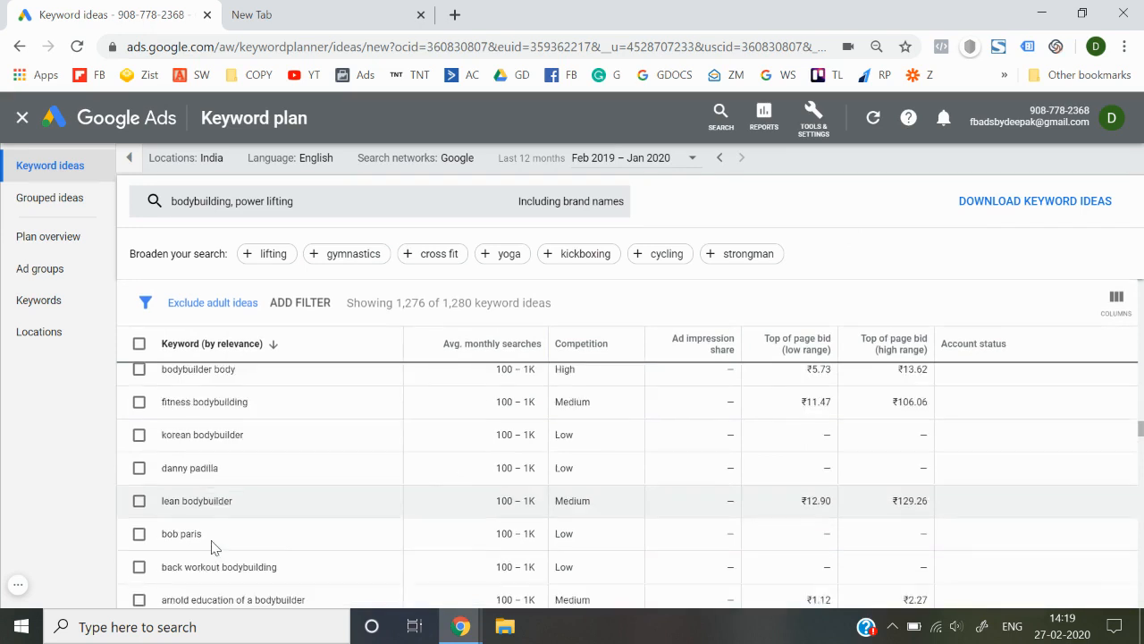
{"action": "scroll", "coordinate": [212, 547], "scroll_direction": "down", "scroll_amount": 1}
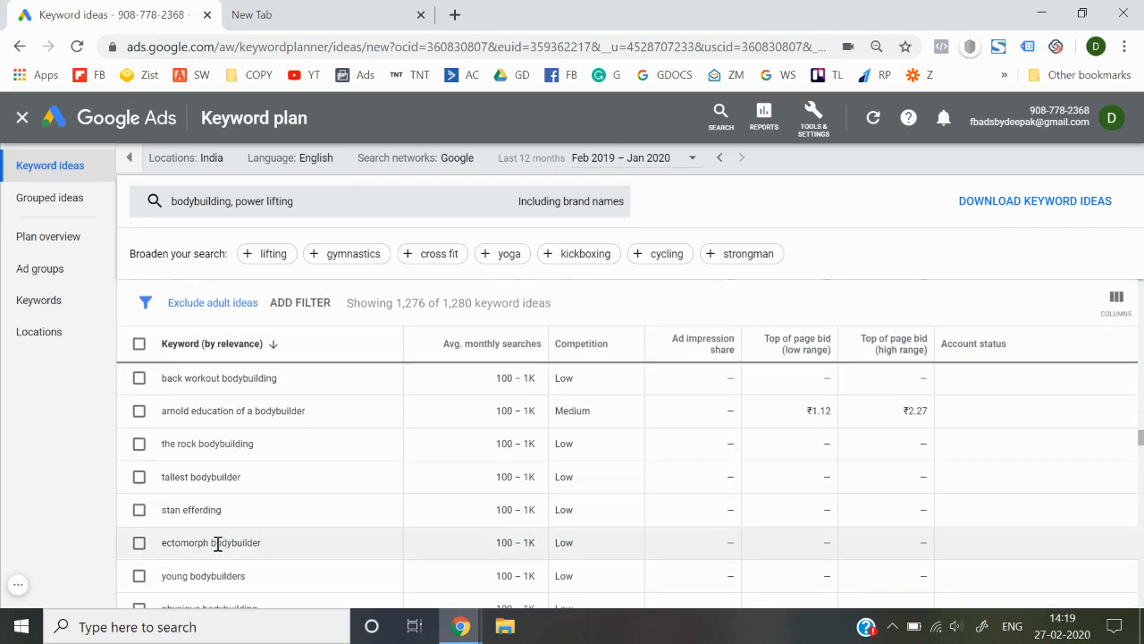
{"action": "scroll", "coordinate": [217, 546], "scroll_direction": "down", "scroll_amount": 2}
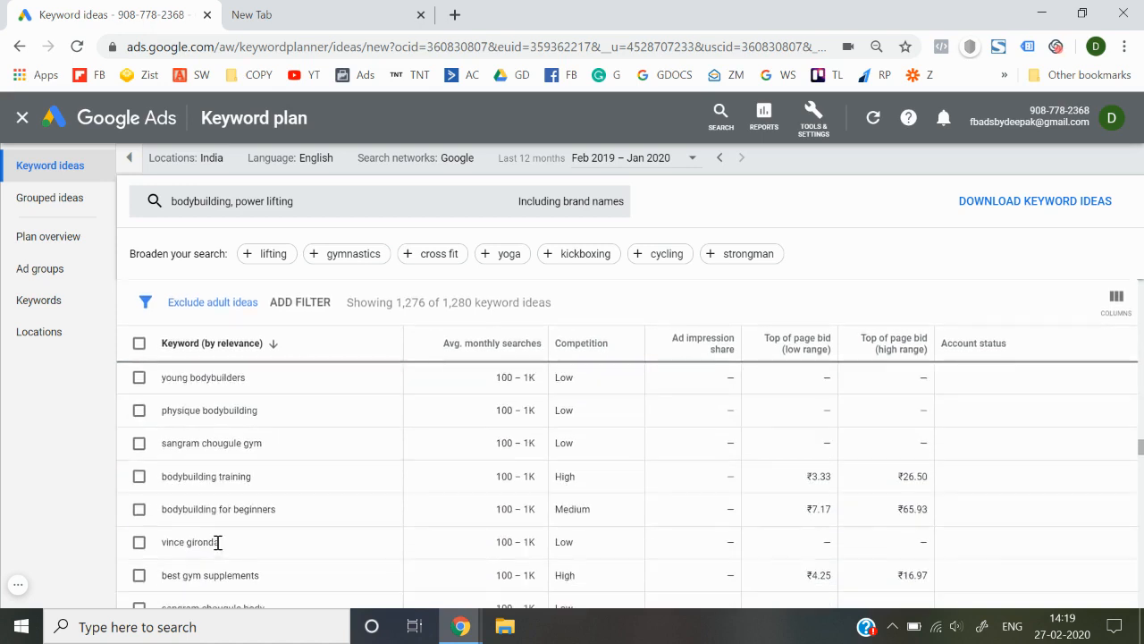
{"action": "scroll", "coordinate": [229, 513], "scroll_direction": "down", "scroll_amount": 1}
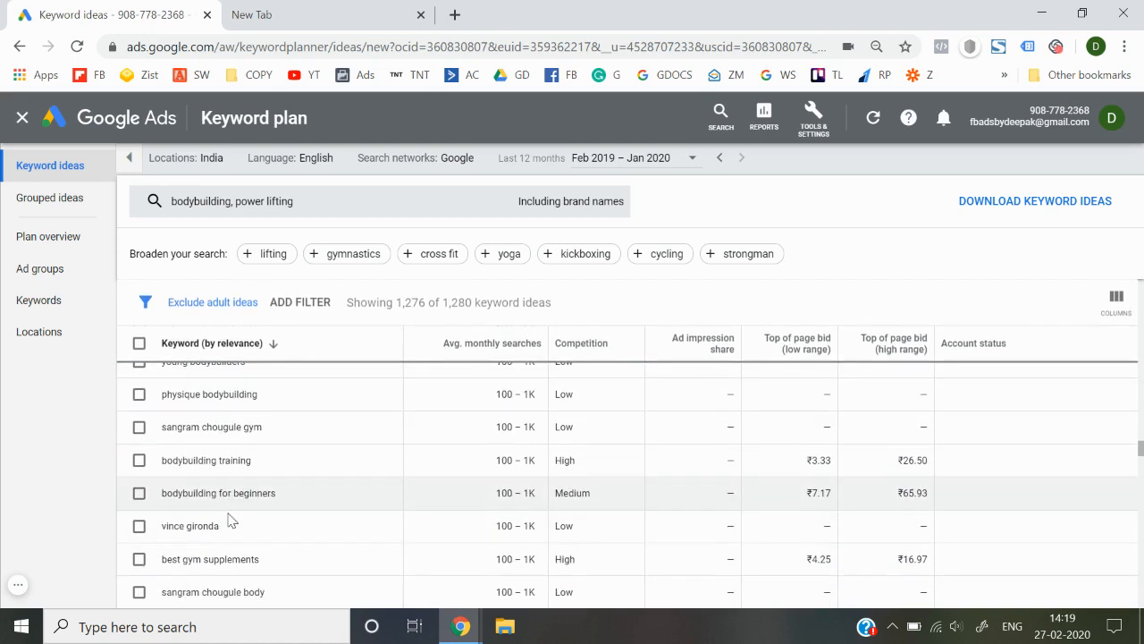
{"action": "scroll", "coordinate": [230, 520], "scroll_direction": "down", "scroll_amount": 1}
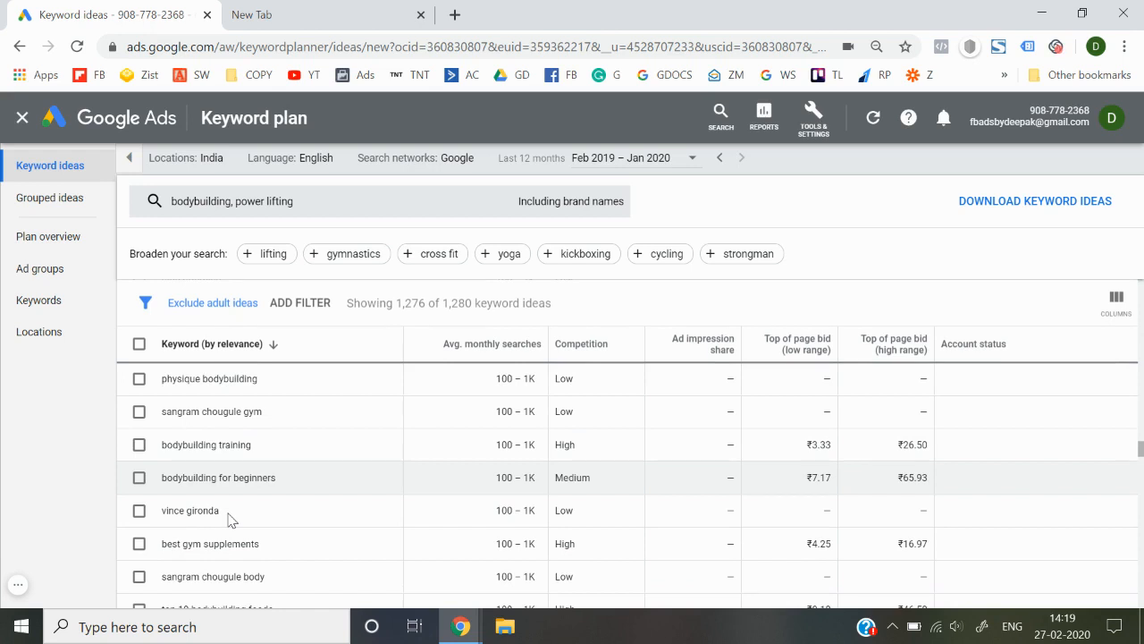
{"action": "scroll", "coordinate": [229, 517], "scroll_direction": "down", "scroll_amount": 3}
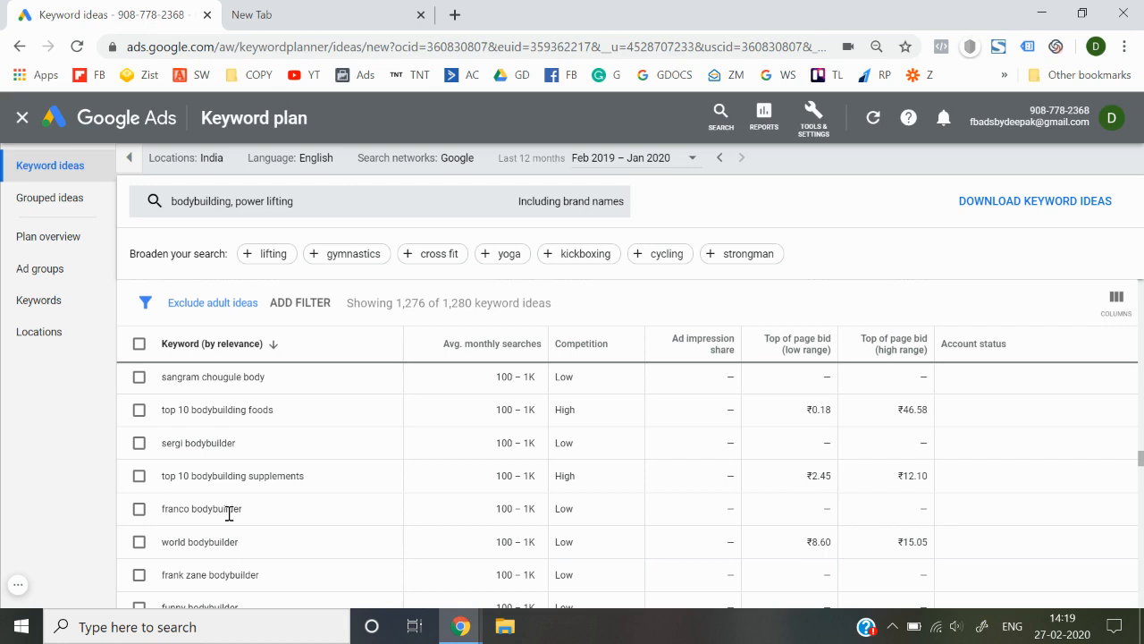
{"action": "triple_click", "coordinate": [215, 478]}
{"action": "key", "text": "ctrl+c"}
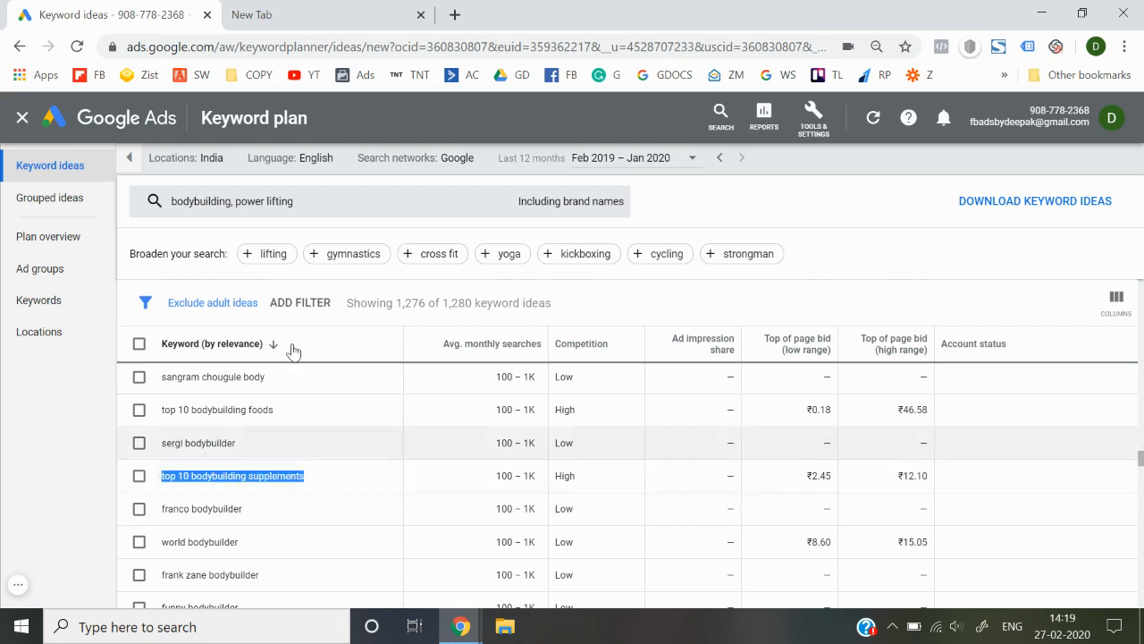
Replace the current search keywords with the copied phrase "top 10 bodybuilding supplements" and get its results.
{"action": "left_click", "coordinate": [370, 213]}
{"action": "key", "text": "BackSpace"}
{"action": "key", "text": "BackSpace"}
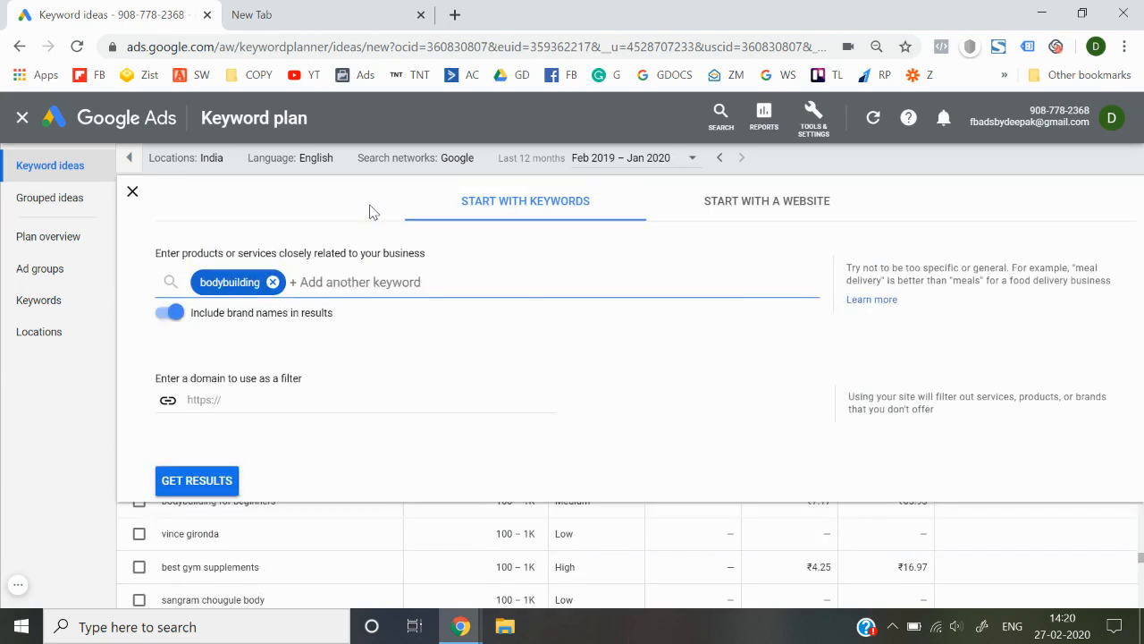
{"action": "key", "text": "ctrl+v"}
{"action": "left_click", "coordinate": [185, 481]}
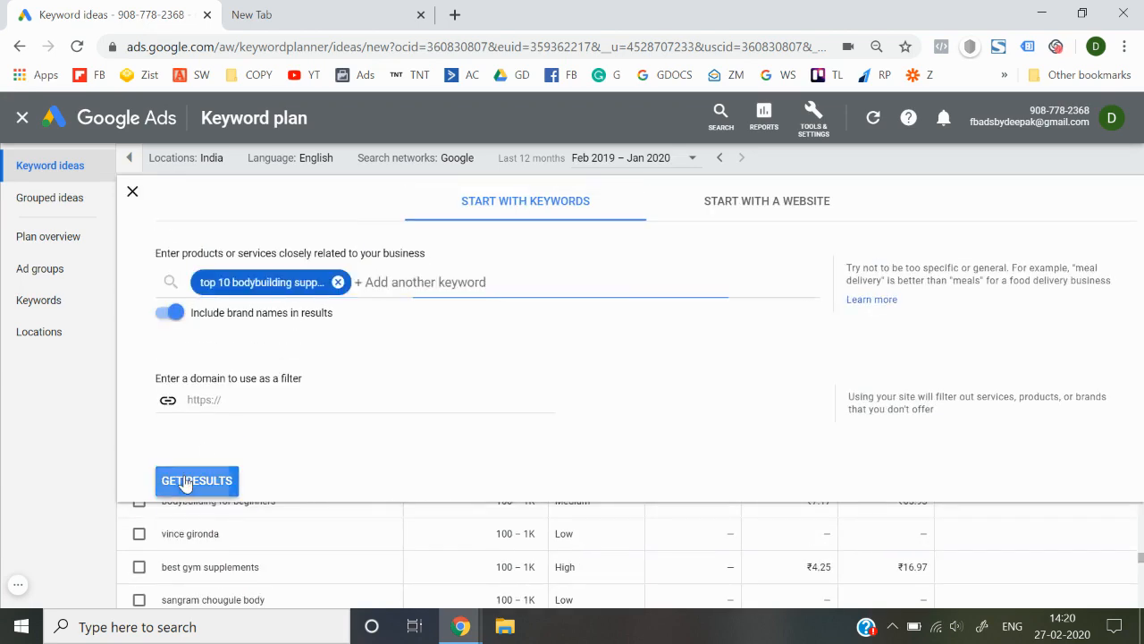
Examine the monthly searches and competition of "top 10 bodybuilding supplements" and its related keyword ideas.
{"action": "scroll", "coordinate": [362, 398], "scroll_direction": "up", "scroll_amount": 5}
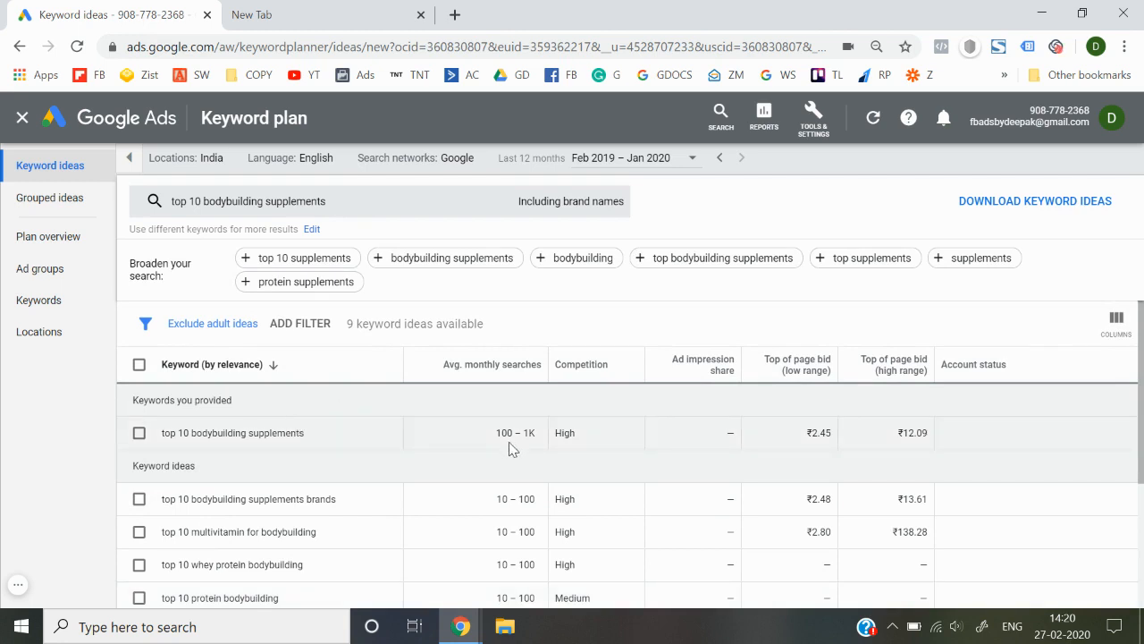
{"action": "scroll", "coordinate": [511, 449], "scroll_direction": "down", "scroll_amount": 3}
{"action": "scroll", "coordinate": [511, 449], "scroll_direction": "up", "scroll_amount": 3}
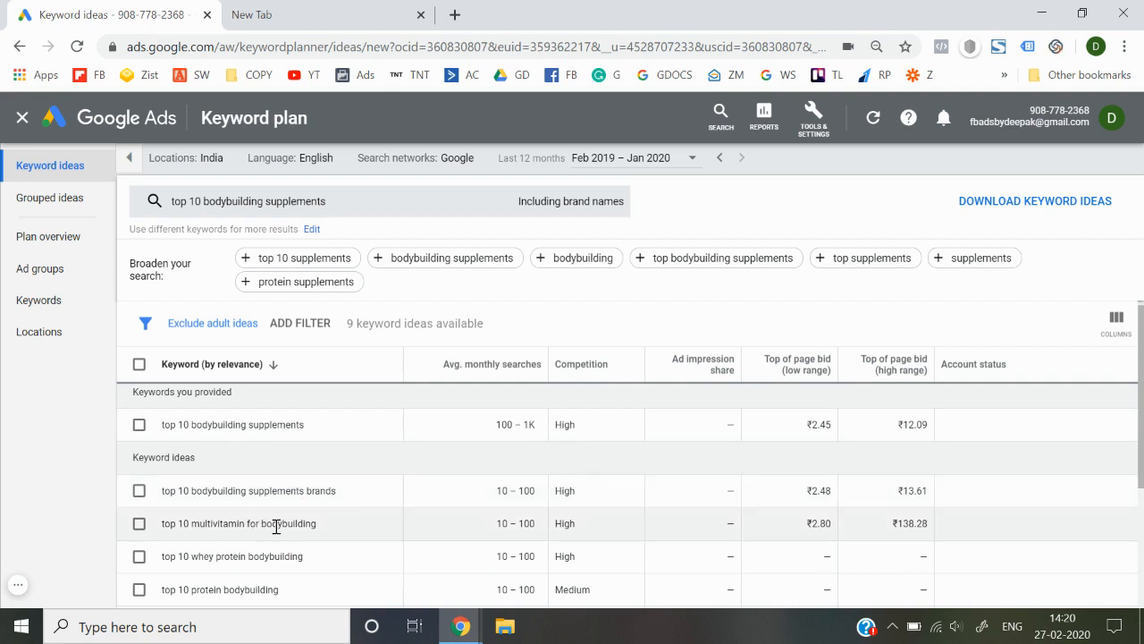
{"action": "scroll", "coordinate": [250, 546], "scroll_direction": "down", "scroll_amount": 2}
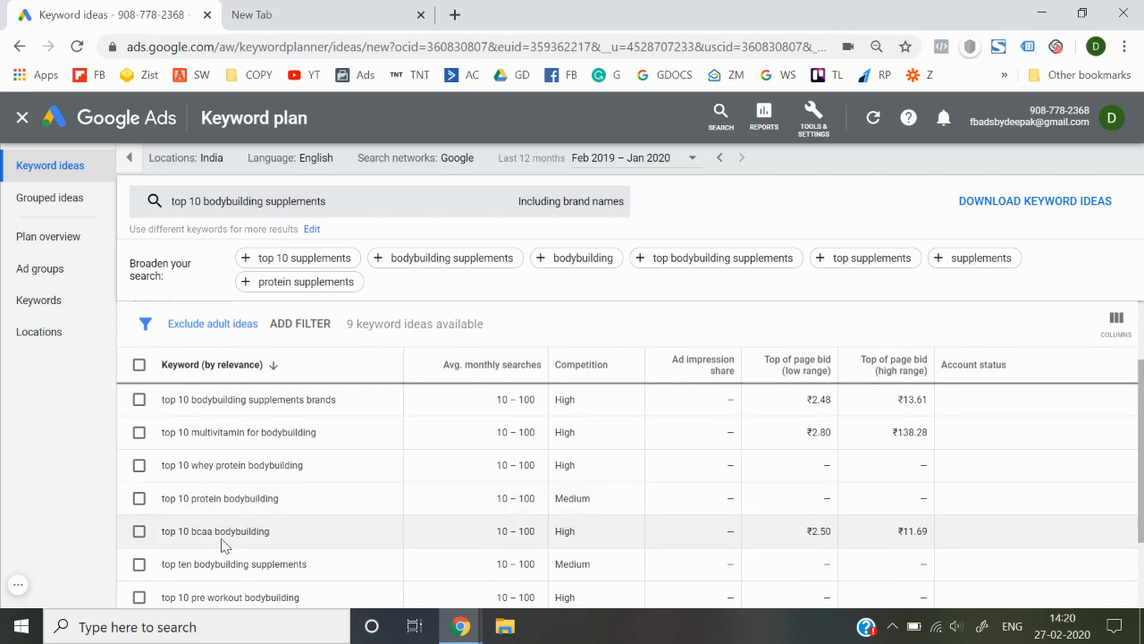
{"action": "scroll", "coordinate": [223, 545], "scroll_direction": "down", "scroll_amount": 2}
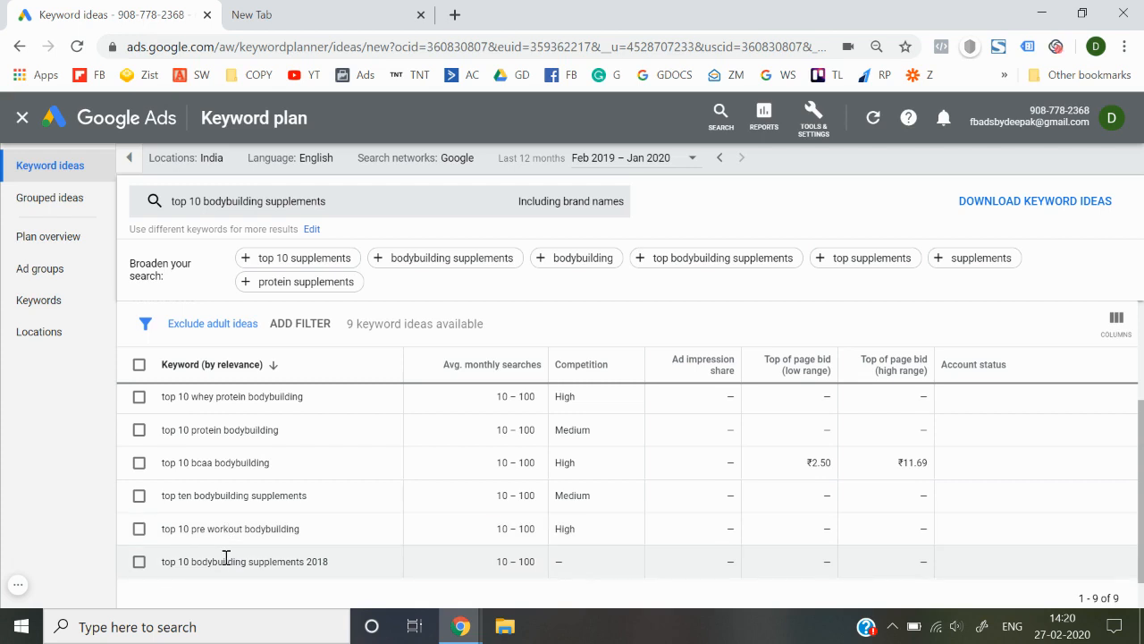
{"action": "scroll", "coordinate": [226, 557], "scroll_direction": "up", "scroll_amount": 3}
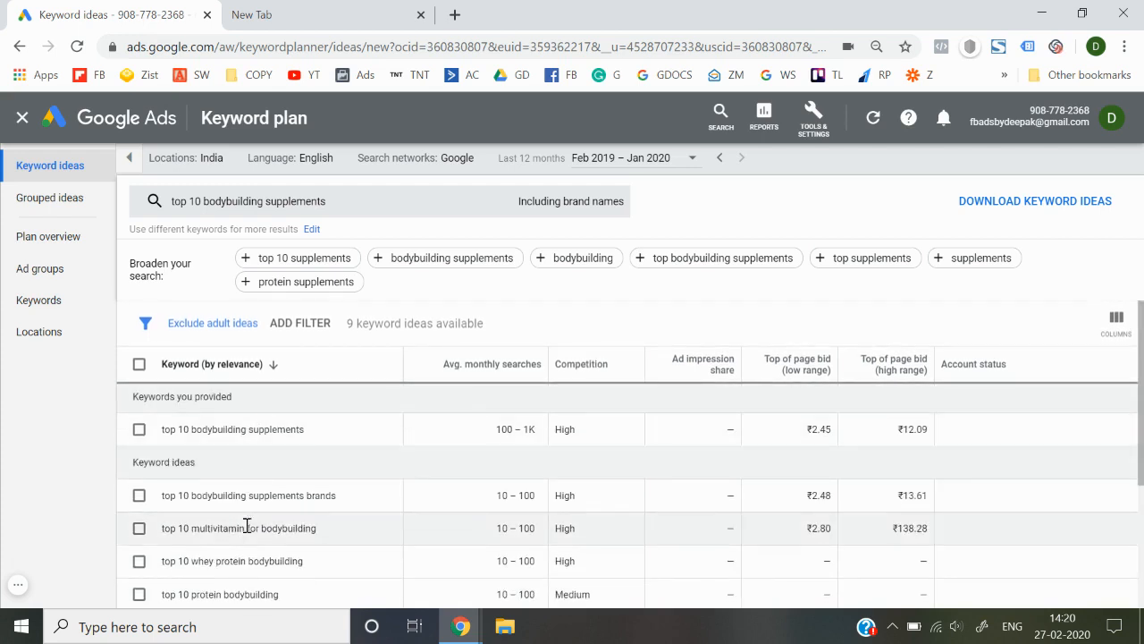
{"action": "scroll", "coordinate": [246, 525], "scroll_direction": "down", "scroll_amount": 3}
{"action": "scroll", "coordinate": [249, 532], "scroll_direction": "up", "scroll_amount": 3}
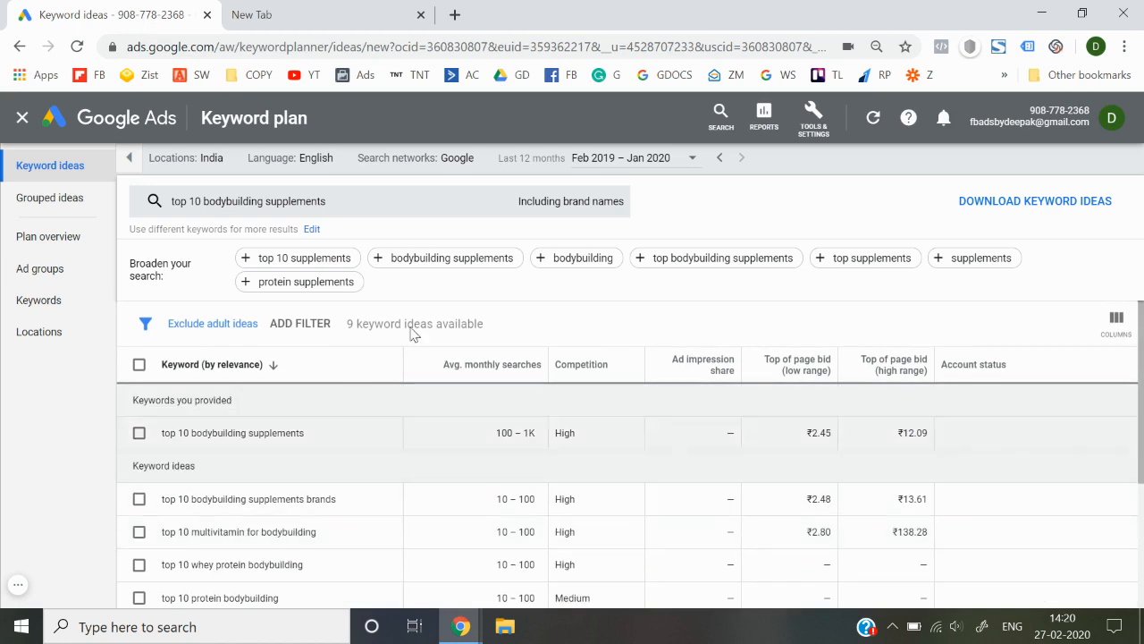
Broaden the search with the suggested keyword "bodybuilding supplements" and get the combined results.
{"action": "left_click", "coordinate": [456, 259]}
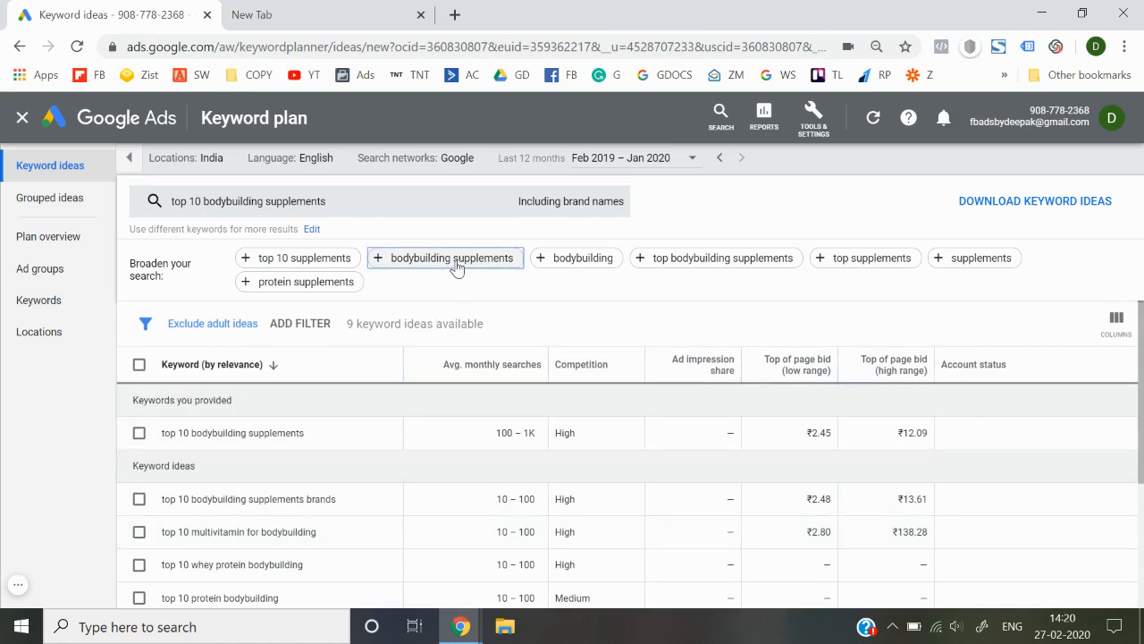
{"action": "left_click", "coordinate": [197, 481]}
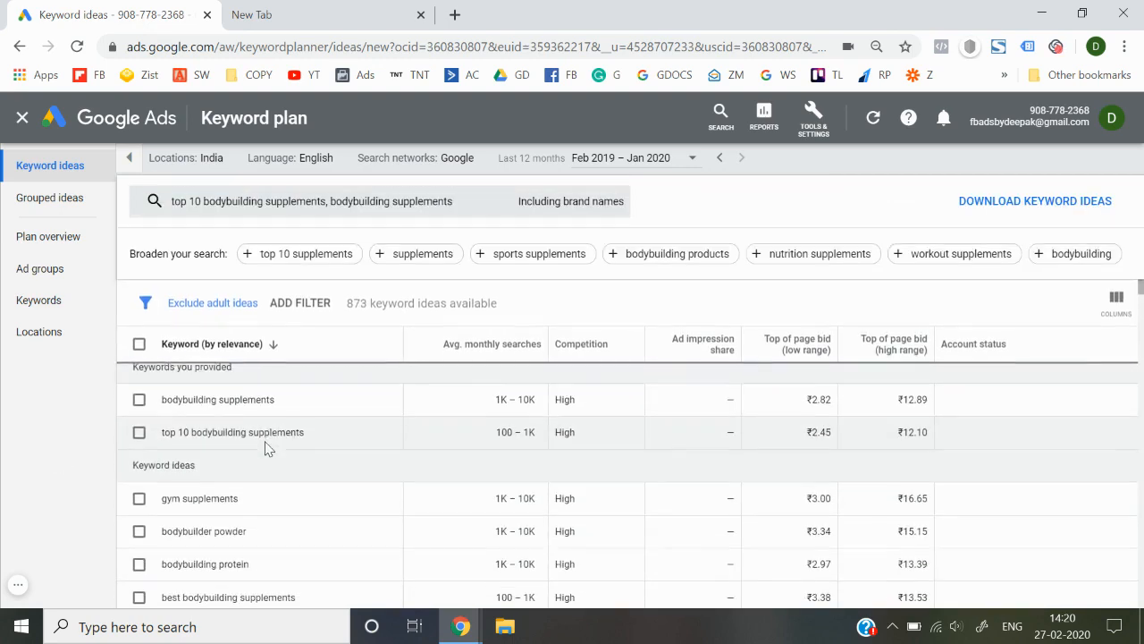
Look through the supplement keyword ideas, comparing their average monthly searches and competition levels.
{"action": "scroll", "coordinate": [228, 456], "scroll_direction": "down", "scroll_amount": 1}
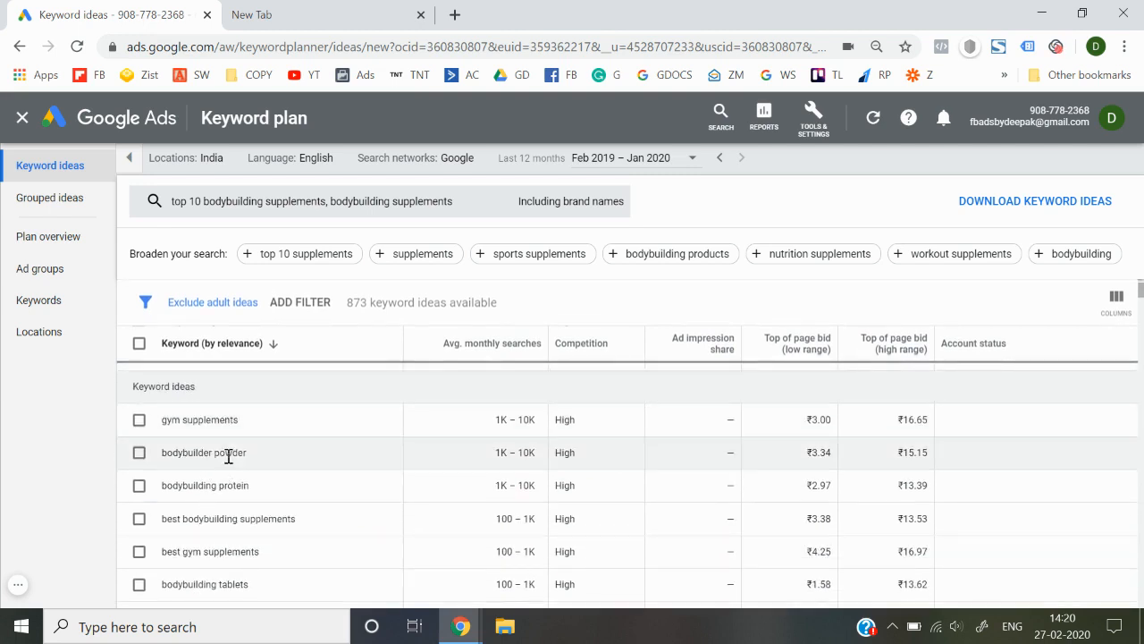
{"action": "scroll", "coordinate": [219, 523], "scroll_direction": "down", "scroll_amount": 1}
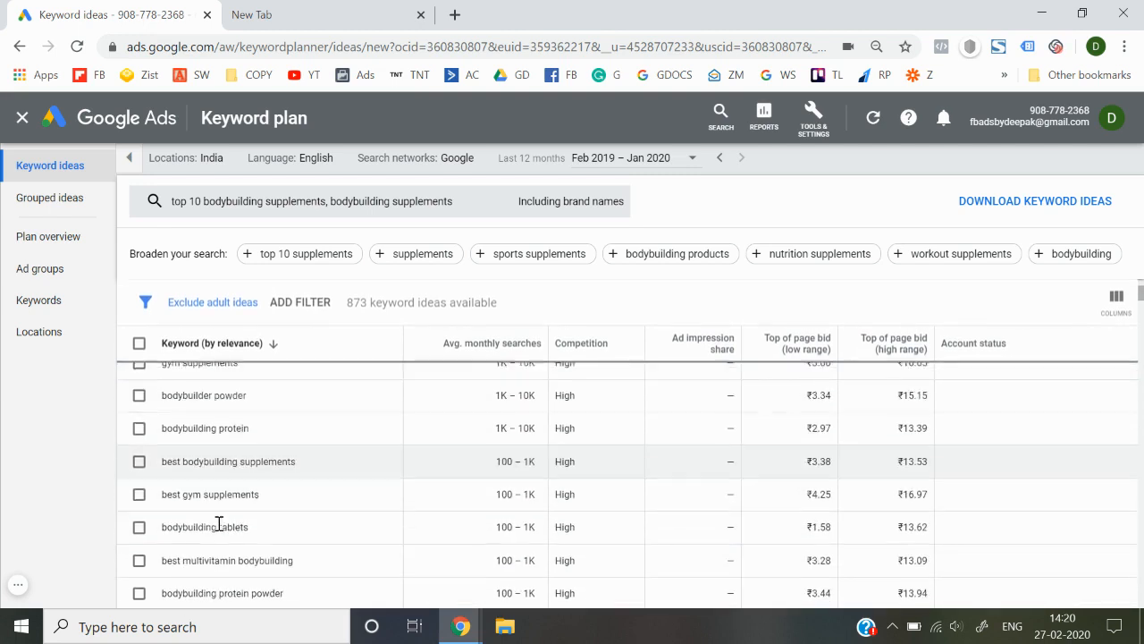
{"action": "scroll", "coordinate": [238, 539], "scroll_direction": "down", "scroll_amount": 2}
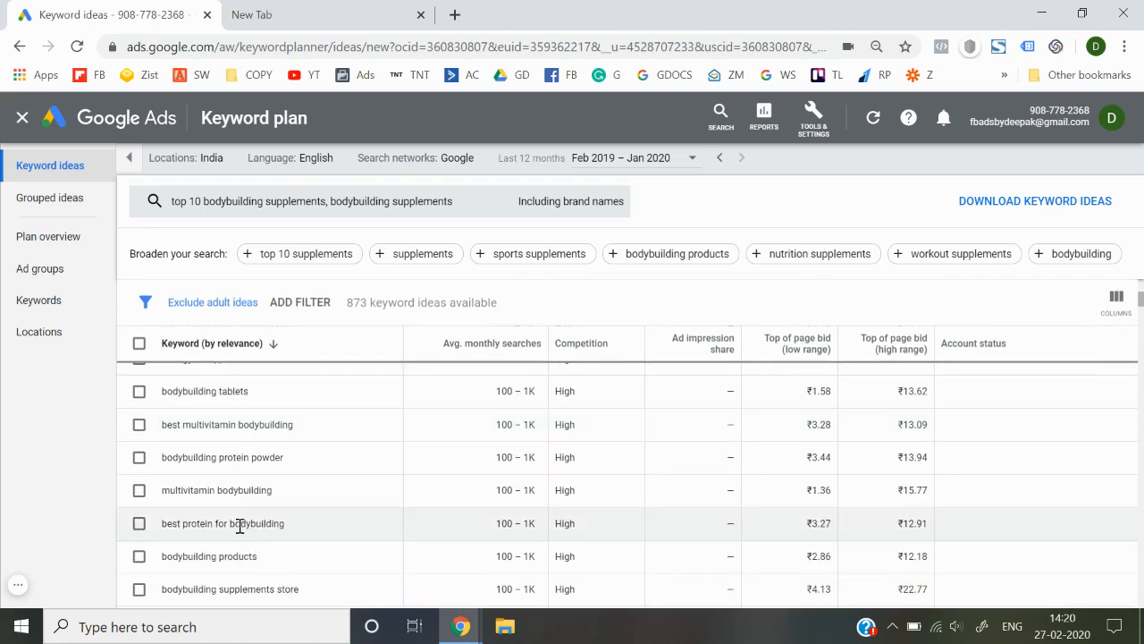
{"action": "scroll", "coordinate": [239, 525], "scroll_direction": "down", "scroll_amount": 1}
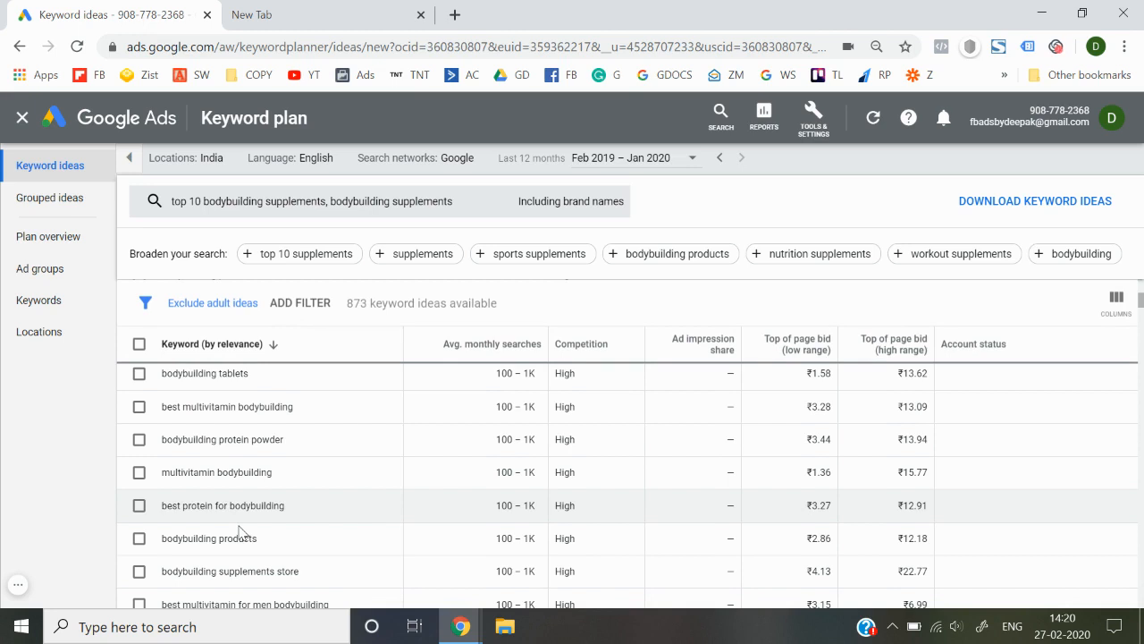
{"action": "scroll", "coordinate": [268, 533], "scroll_direction": "down", "scroll_amount": 2}
{"action": "scroll", "coordinate": [357, 474], "scroll_direction": "up", "scroll_amount": 10}
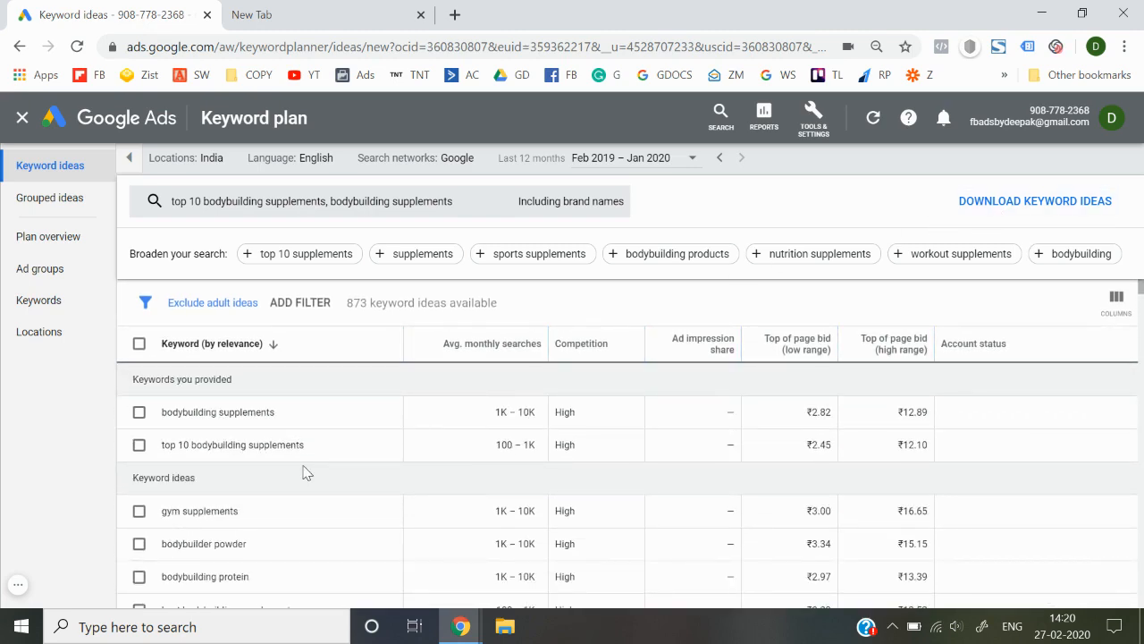
{"action": "scroll", "coordinate": [304, 473], "scroll_direction": "down", "scroll_amount": 1}
{"action": "scroll", "coordinate": [304, 472], "scroll_direction": "down", "scroll_amount": 2}
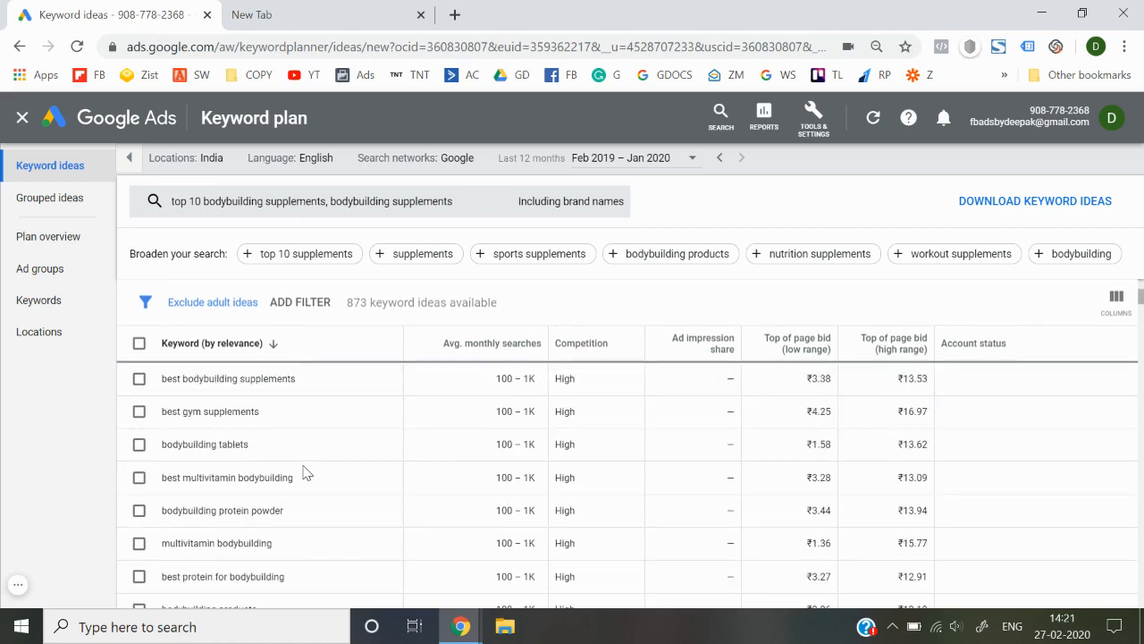
{"action": "scroll", "coordinate": [304, 473], "scroll_direction": "down", "scroll_amount": 4}
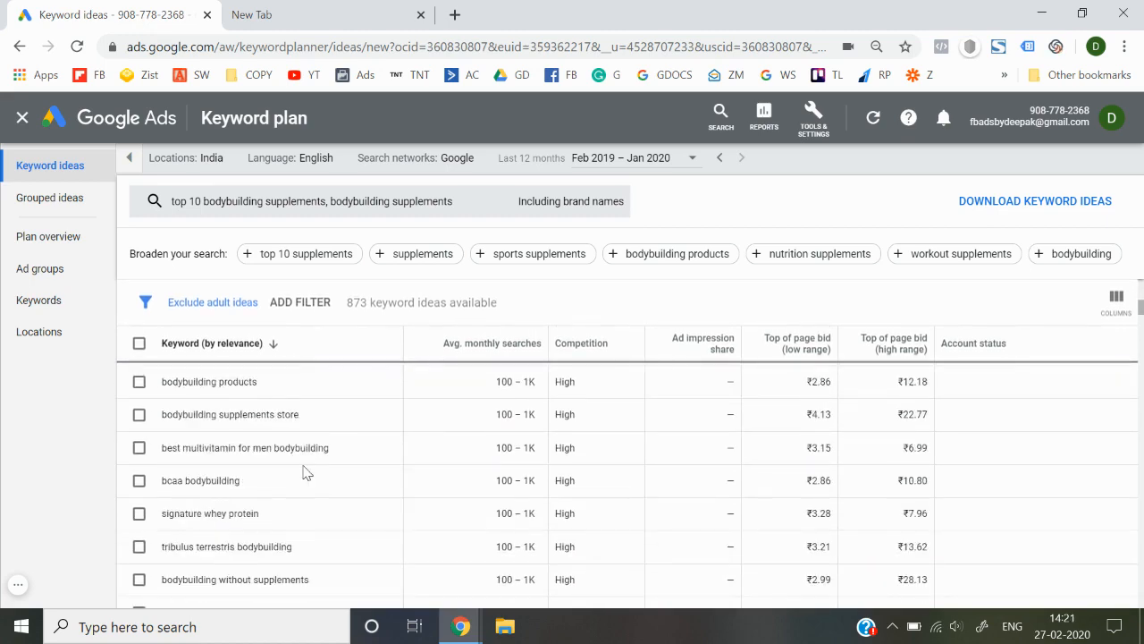
{"action": "scroll", "coordinate": [304, 473], "scroll_direction": "up", "scroll_amount": 7}
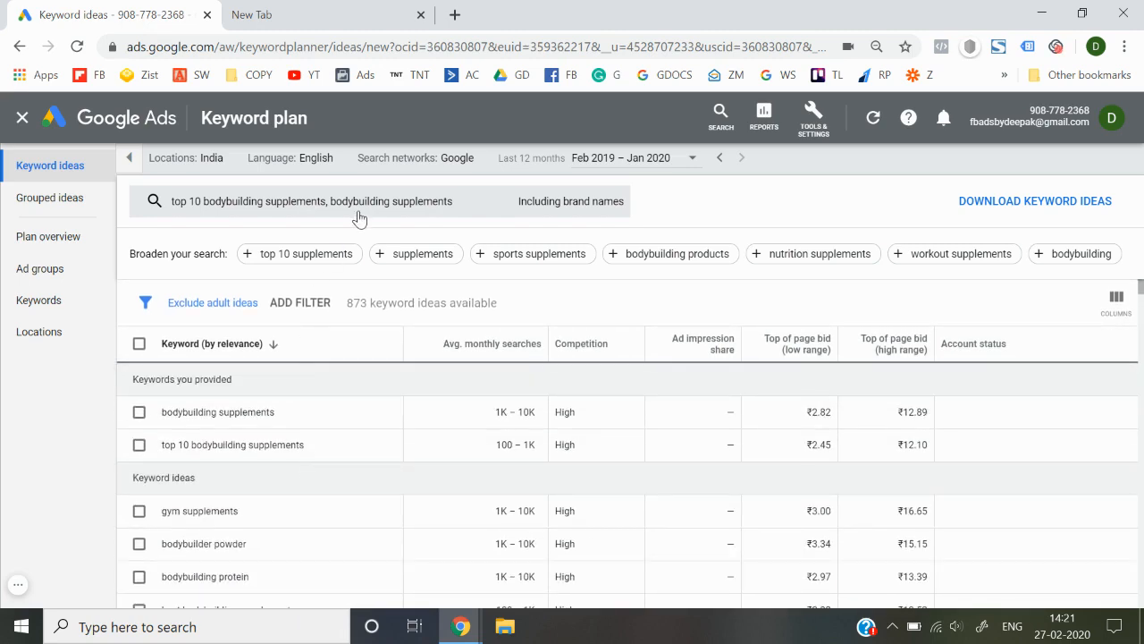
Replace the keyword search with a website search of the entire site bodybuilding.com and get its keyword ideas.
{"action": "left_click", "coordinate": [455, 210]}
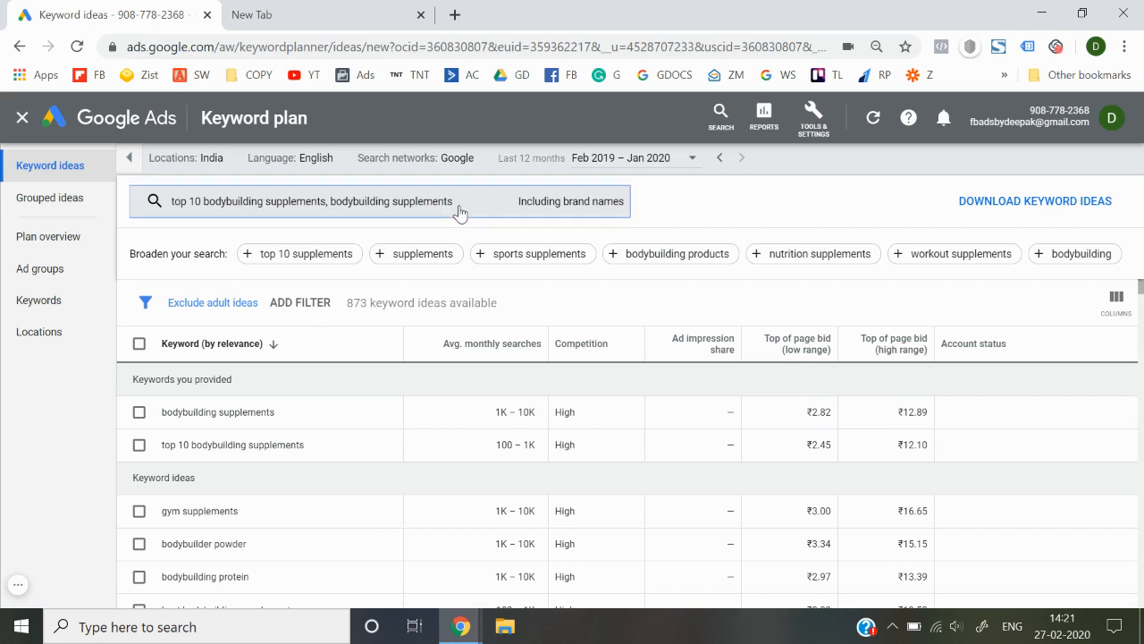
{"action": "left_click", "coordinate": [503, 282]}
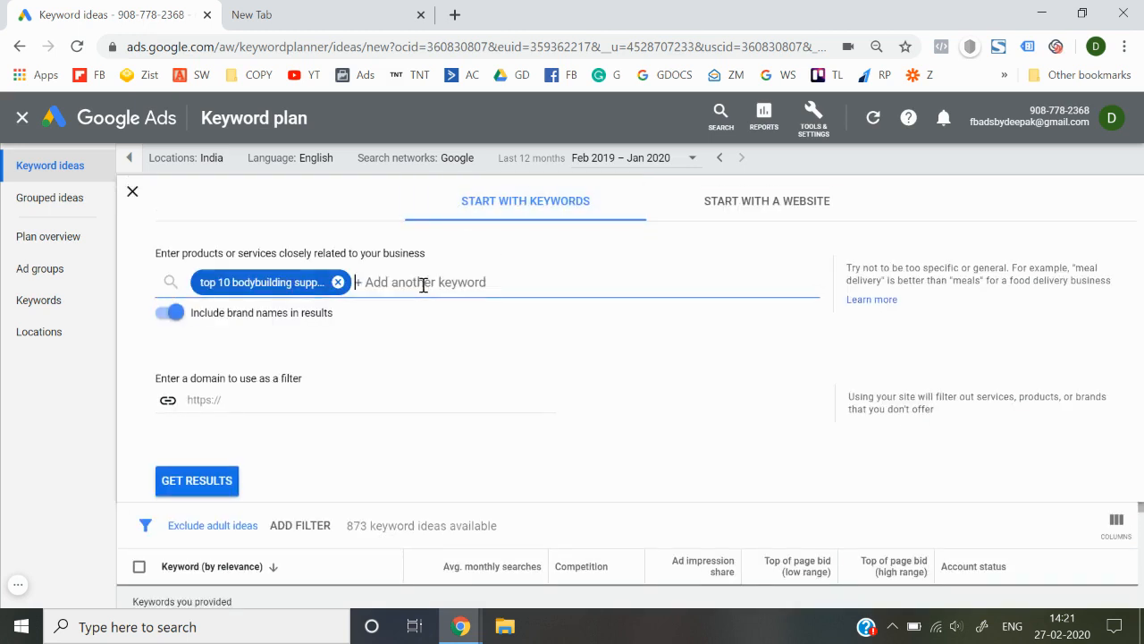
{"action": "left_click", "coordinate": [338, 282]}
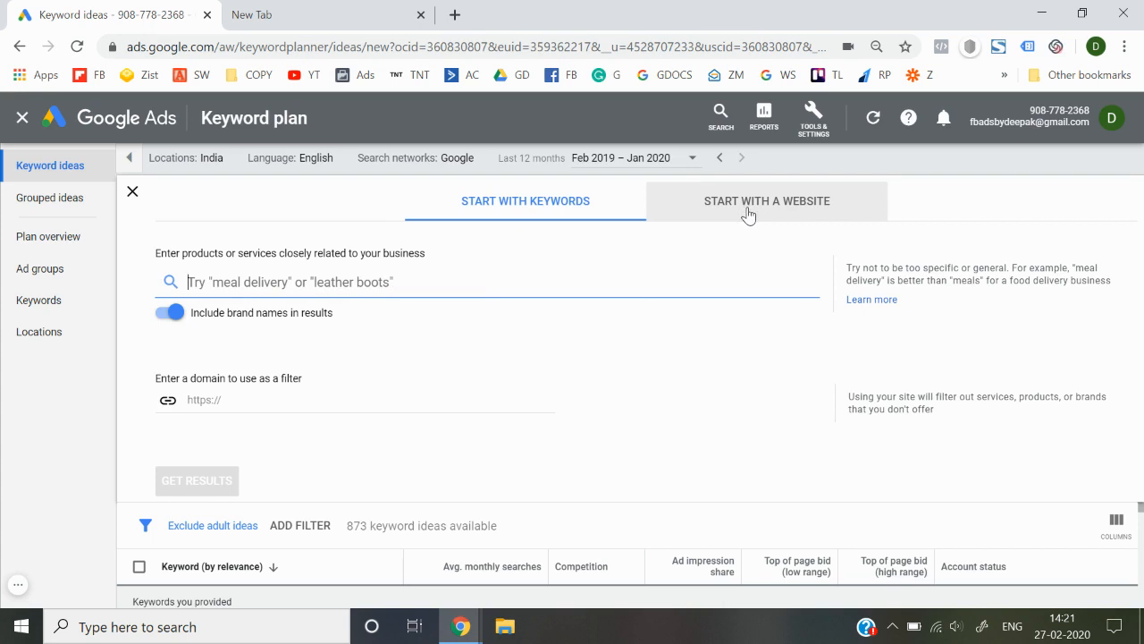
{"action": "left_click", "coordinate": [748, 215]}
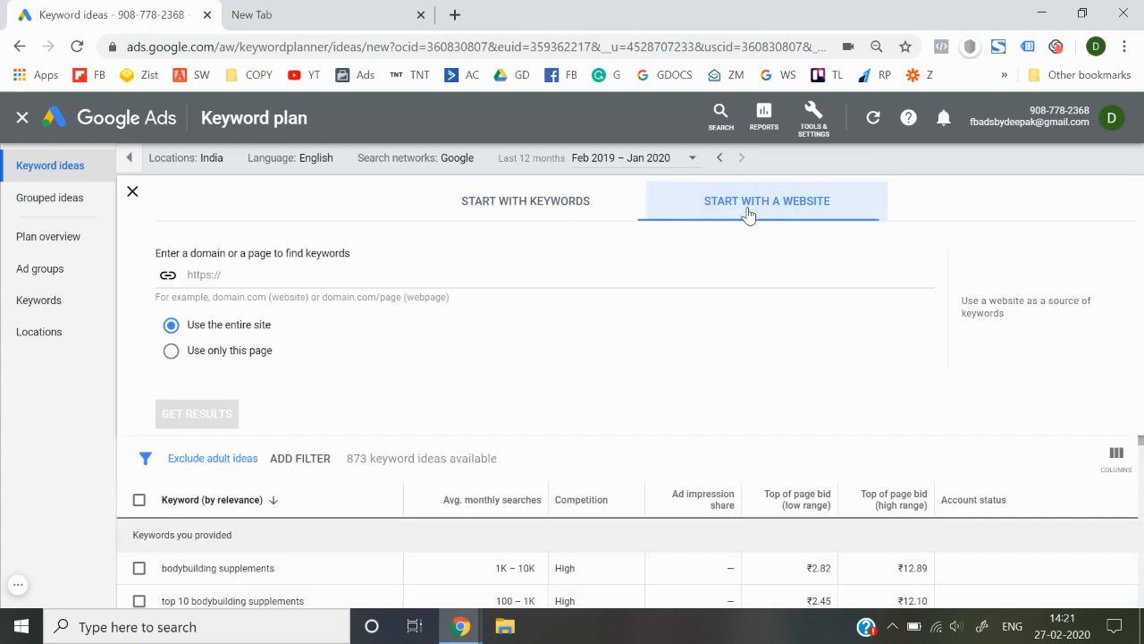
{"action": "left_click", "coordinate": [438, 273]}
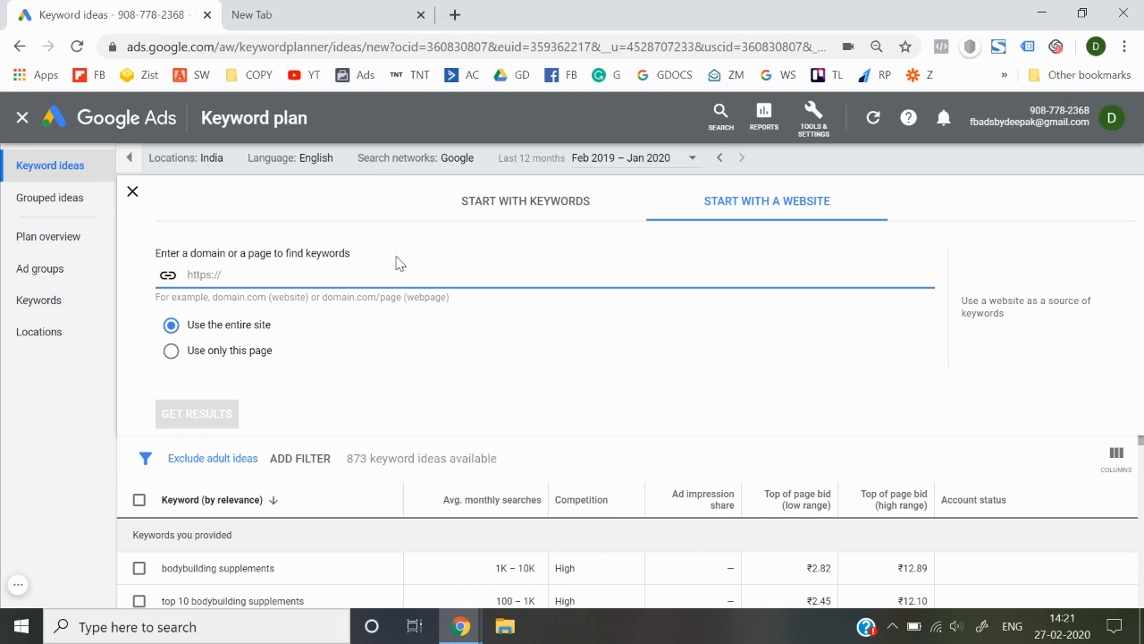
{"action": "type", "text": "bodybuil"}
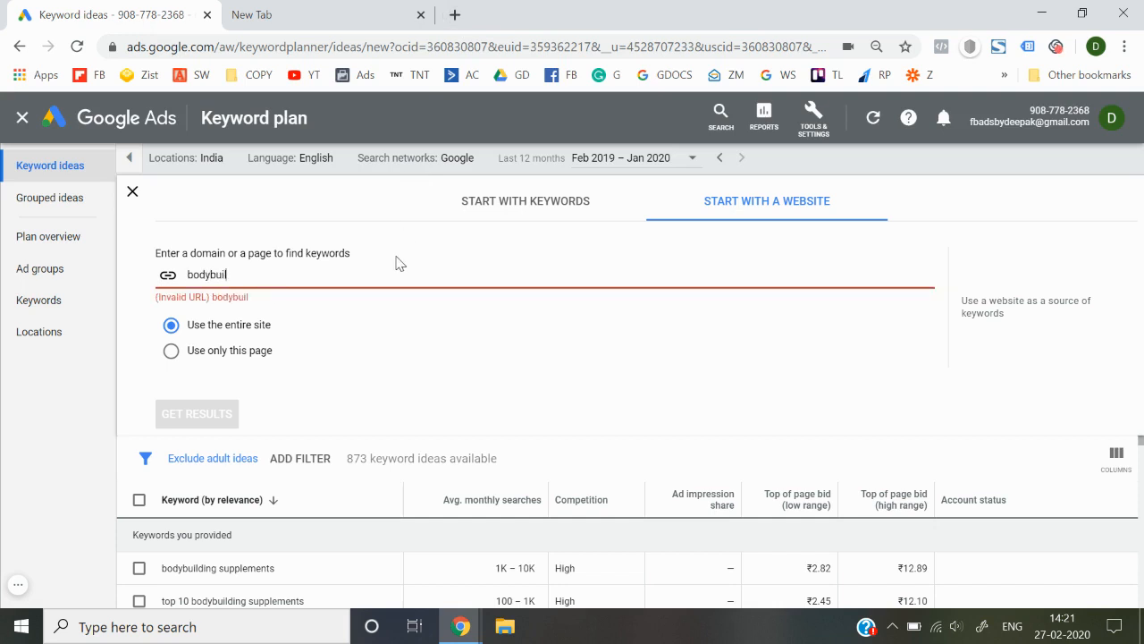
{"action": "type", "text": "ding.com"}
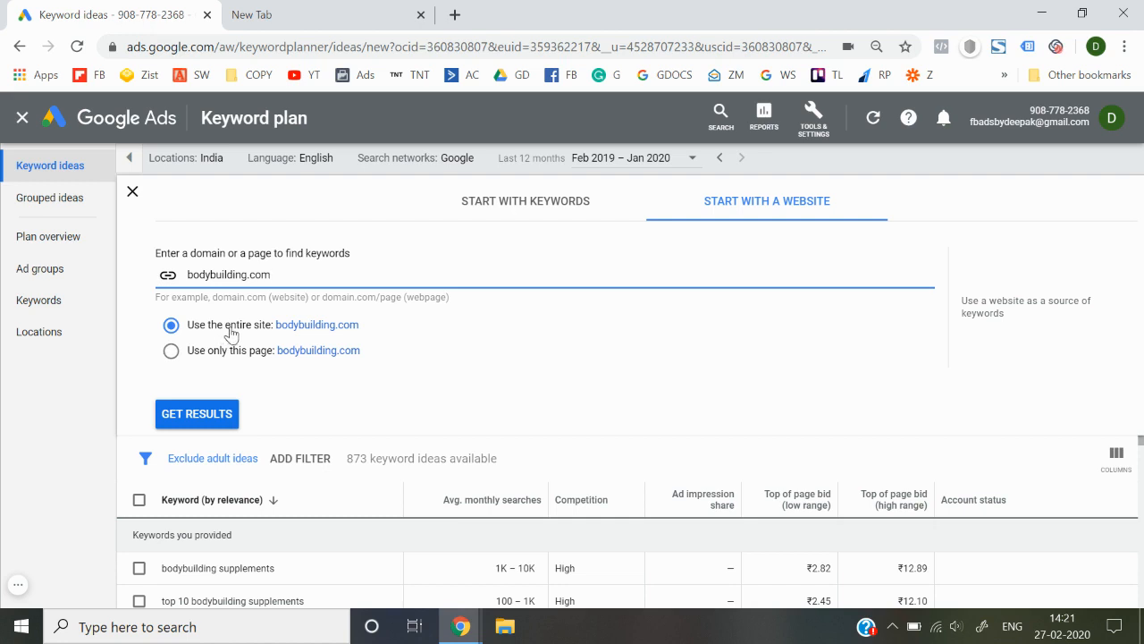
{"action": "left_click", "coordinate": [204, 418]}
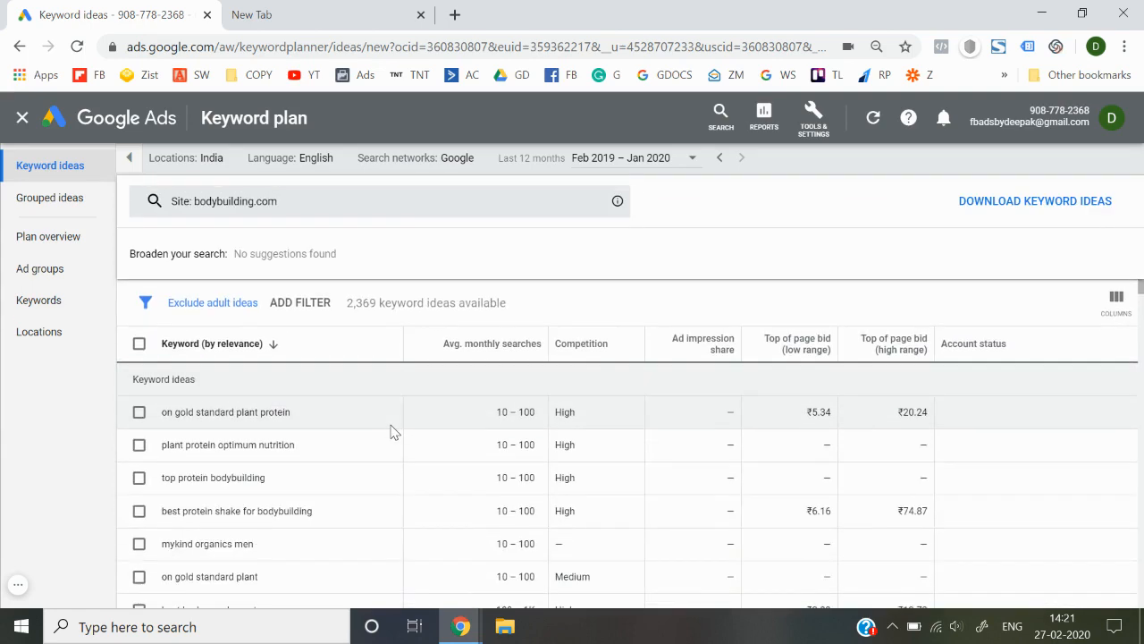
Look through the keyword ideas for bodybuilding.com and check the average monthly searches of "plant protein optimum nutrition".
{"action": "scroll", "coordinate": [391, 432], "scroll_direction": "down", "scroll_amount": 10}
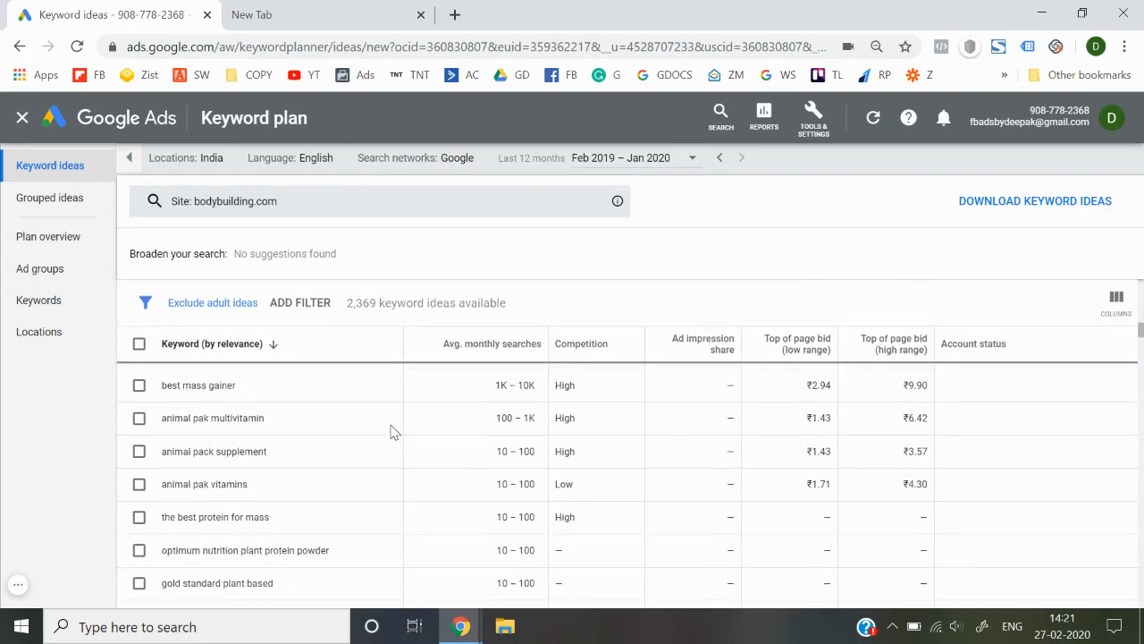
{"action": "scroll", "coordinate": [391, 432], "scroll_direction": "down", "scroll_amount": 2}
{"action": "scroll", "coordinate": [390, 432], "scroll_direction": "down", "scroll_amount": 1}
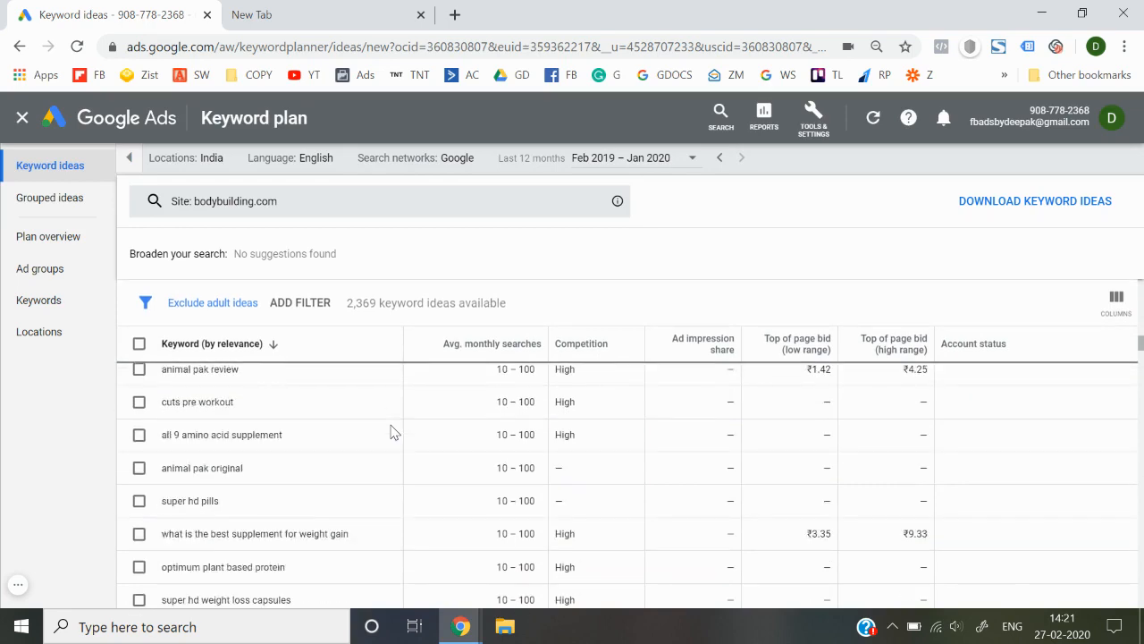
{"action": "scroll", "coordinate": [391, 431], "scroll_direction": "down", "scroll_amount": 10}
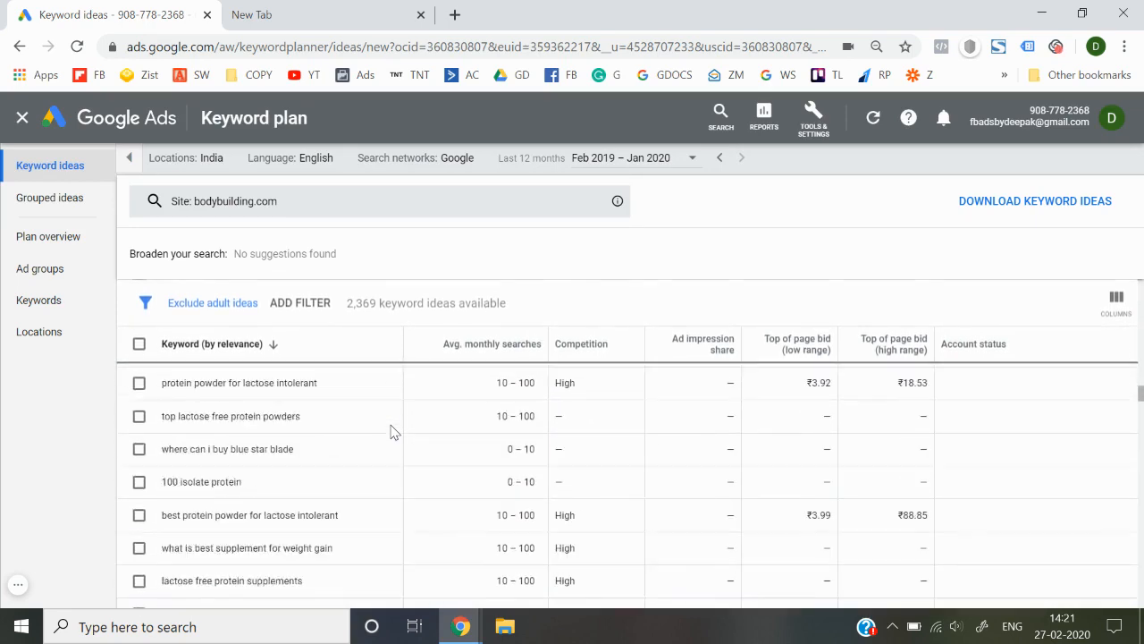
{"action": "scroll", "coordinate": [390, 431], "scroll_direction": "up", "scroll_amount": 15}
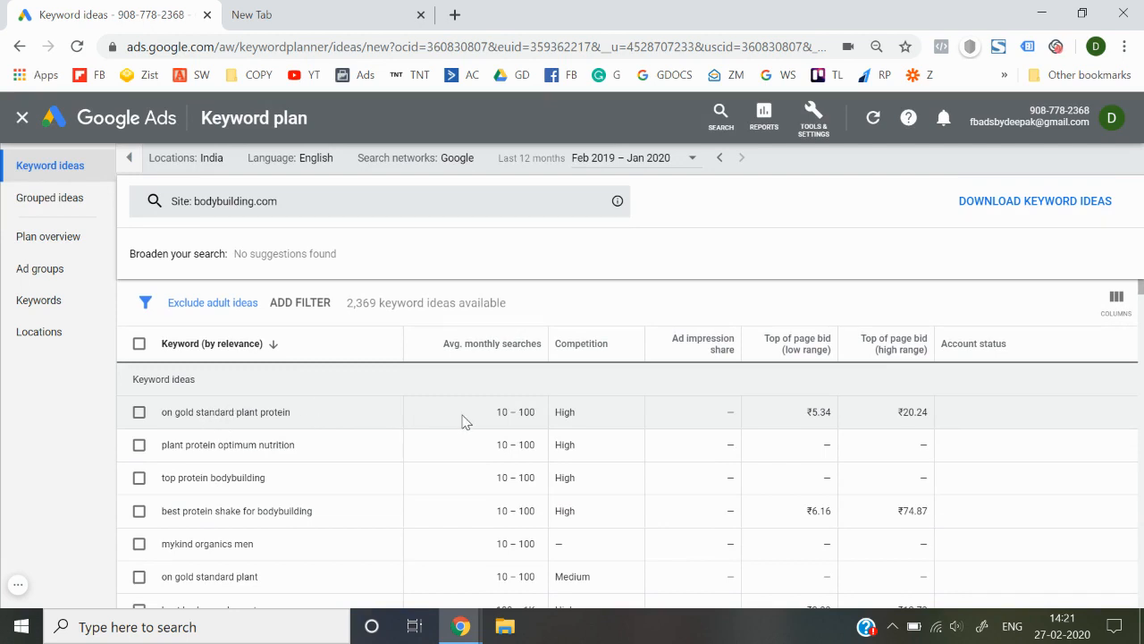
{"action": "triple_click", "coordinate": [516, 411]}
{"action": "triple_click", "coordinate": [240, 454]}
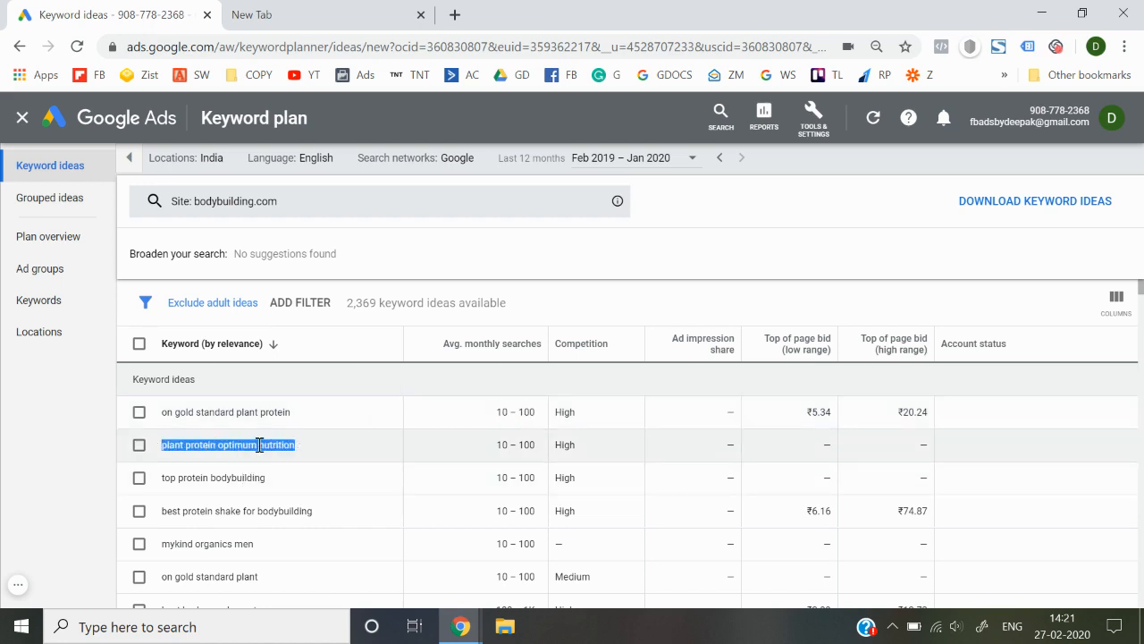
{"action": "double_click", "coordinate": [260, 445]}
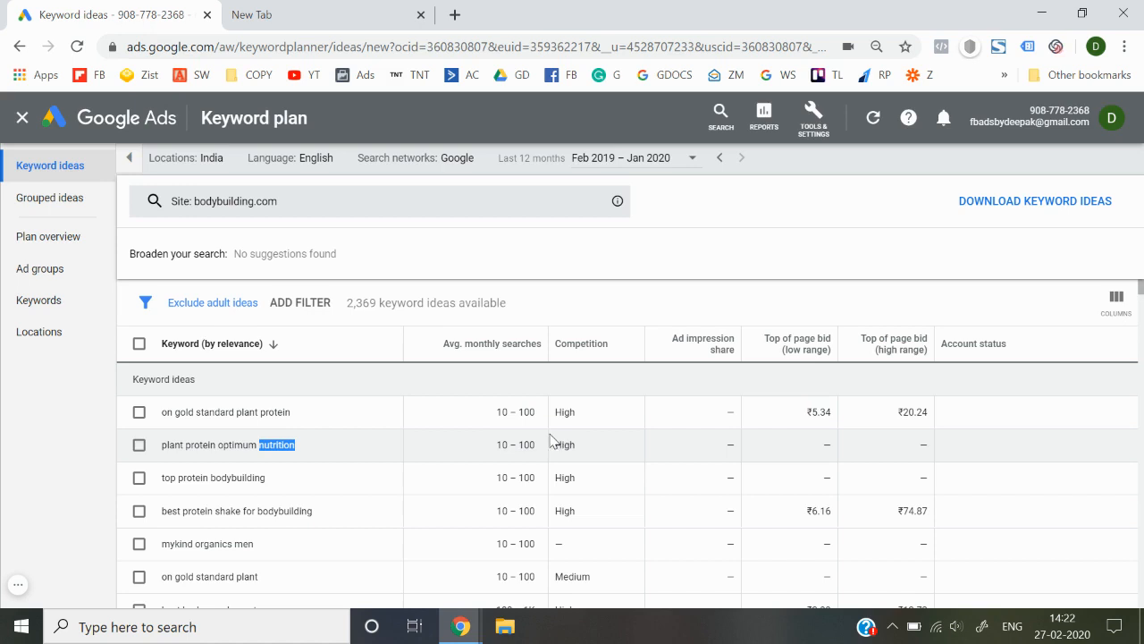
{"action": "triple_click", "coordinate": [222, 444]}
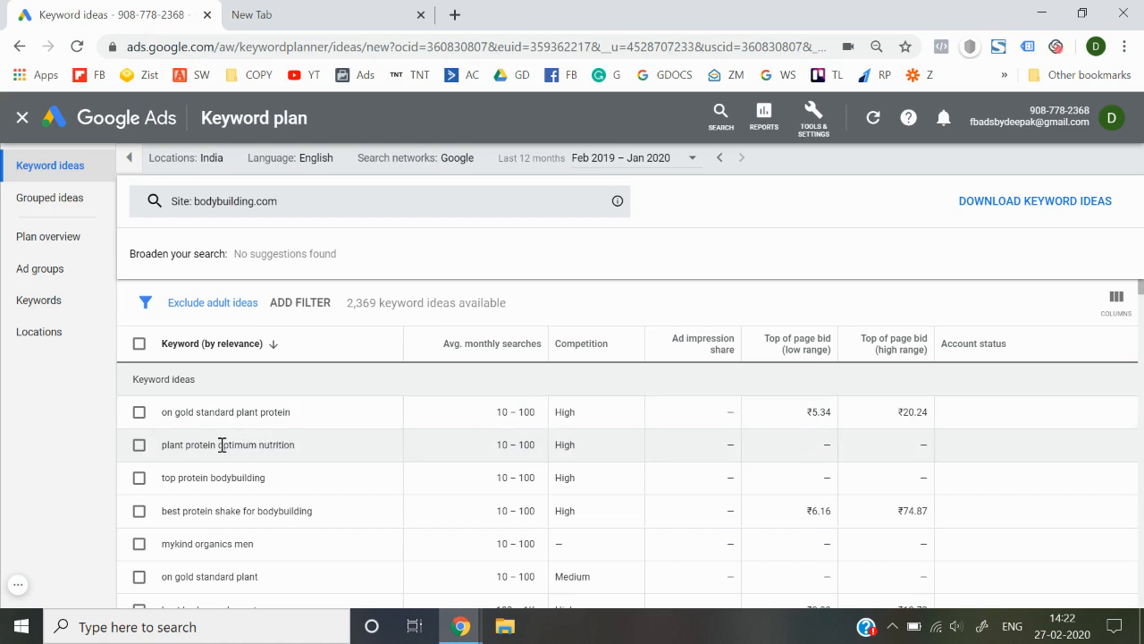
{"action": "left_click", "coordinate": [68, 442]}
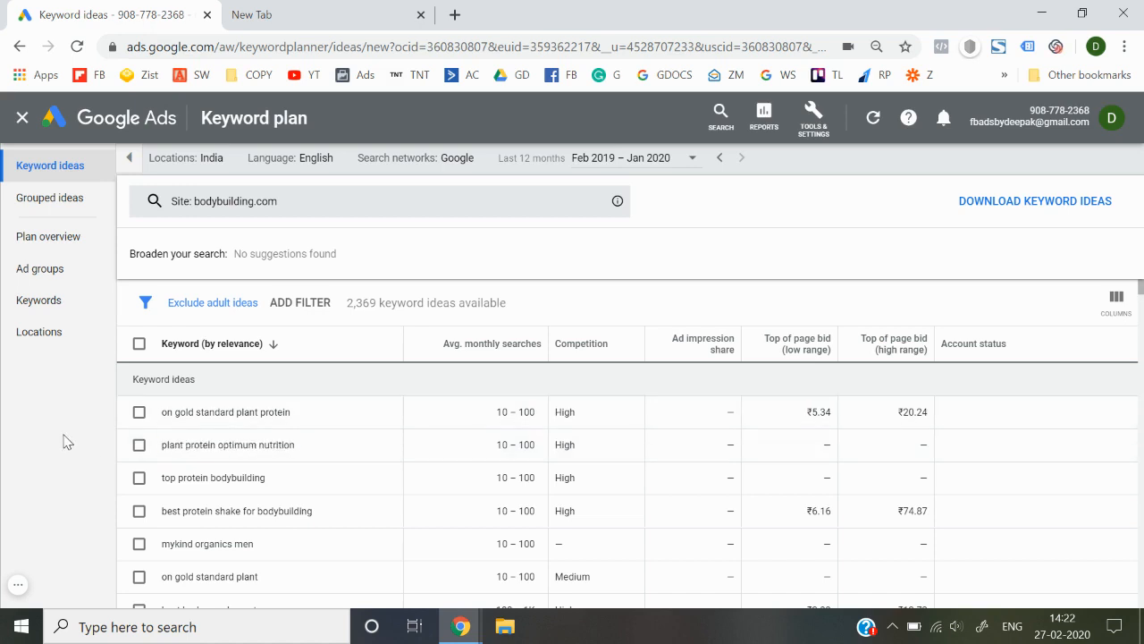
{"action": "triple_click", "coordinate": [516, 447]}
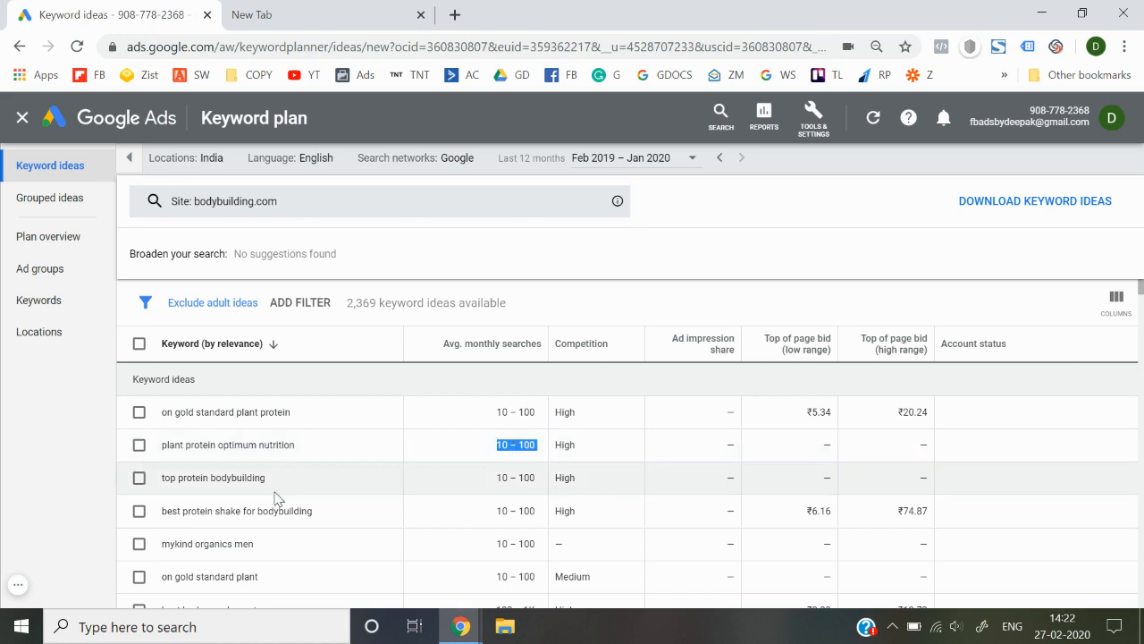
Check the average monthly searches of "top protein bodybuilding" and compare them with the keyword ideas further down the list.
{"action": "scroll", "coordinate": [286, 498], "scroll_direction": "down", "scroll_amount": 1}
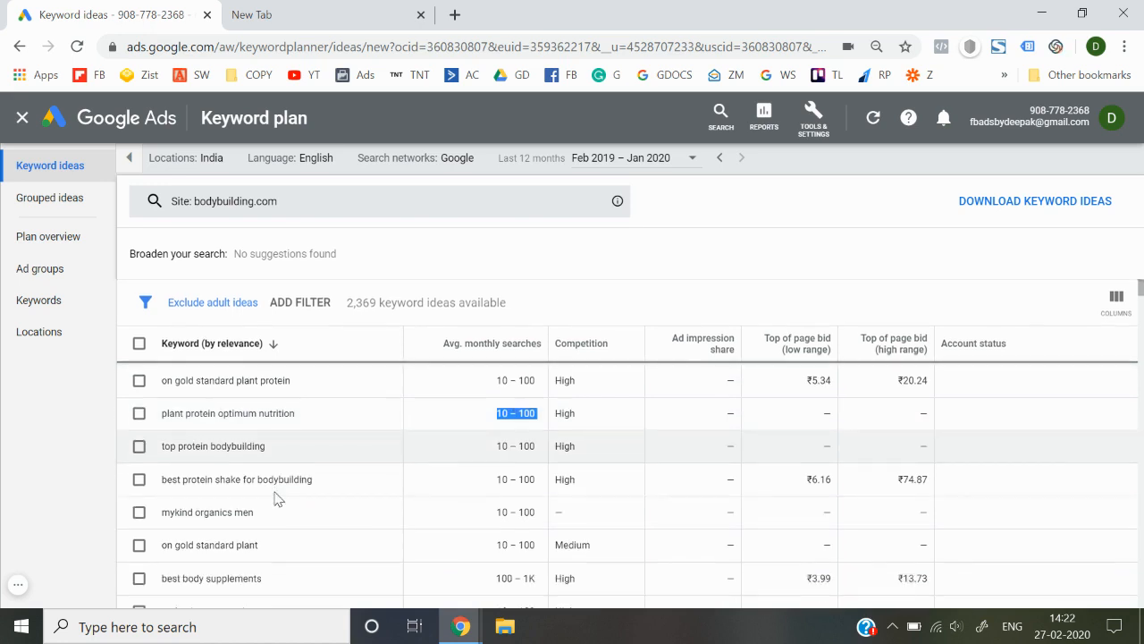
{"action": "triple_click", "coordinate": [208, 446]}
{"action": "left_click", "coordinate": [3, 454]}
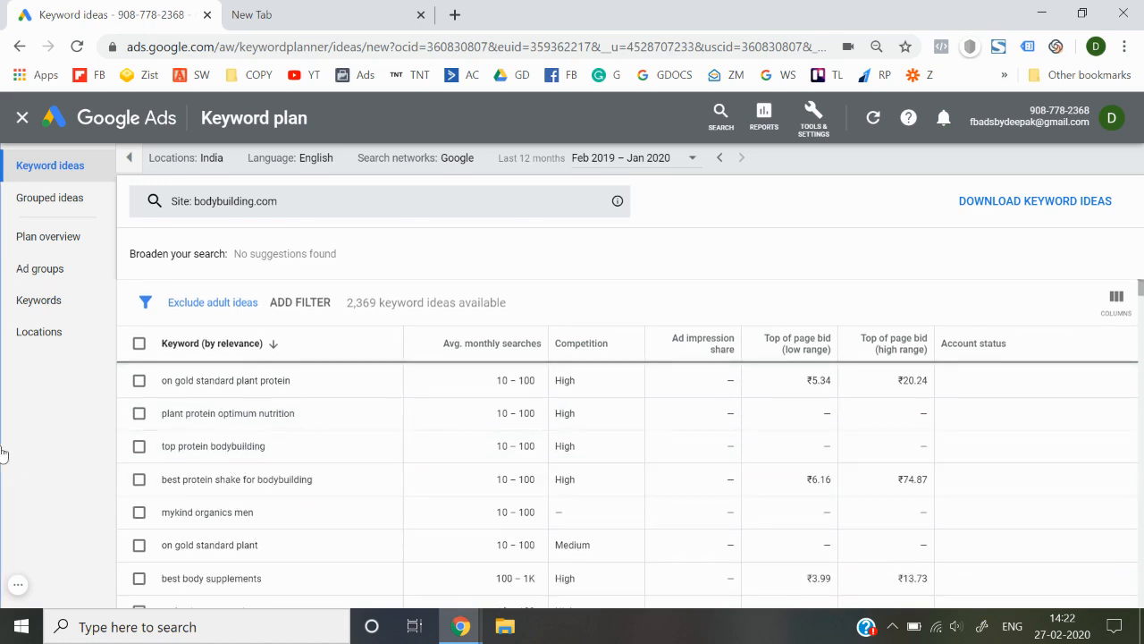
{"action": "triple_click", "coordinate": [207, 447]}
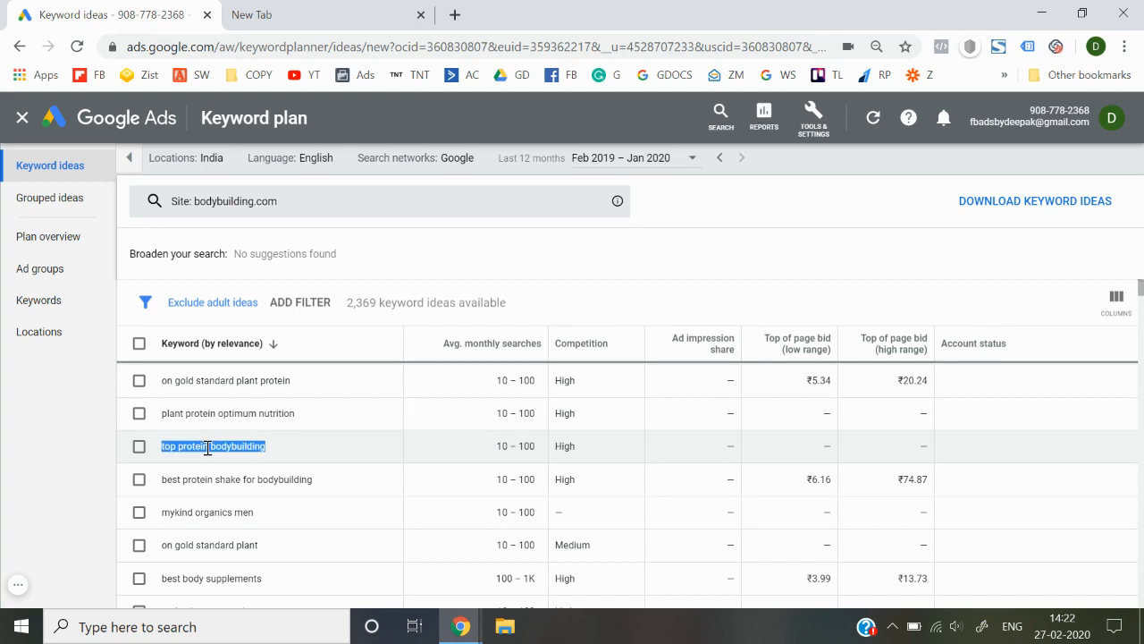
{"action": "triple_click", "coordinate": [511, 447]}
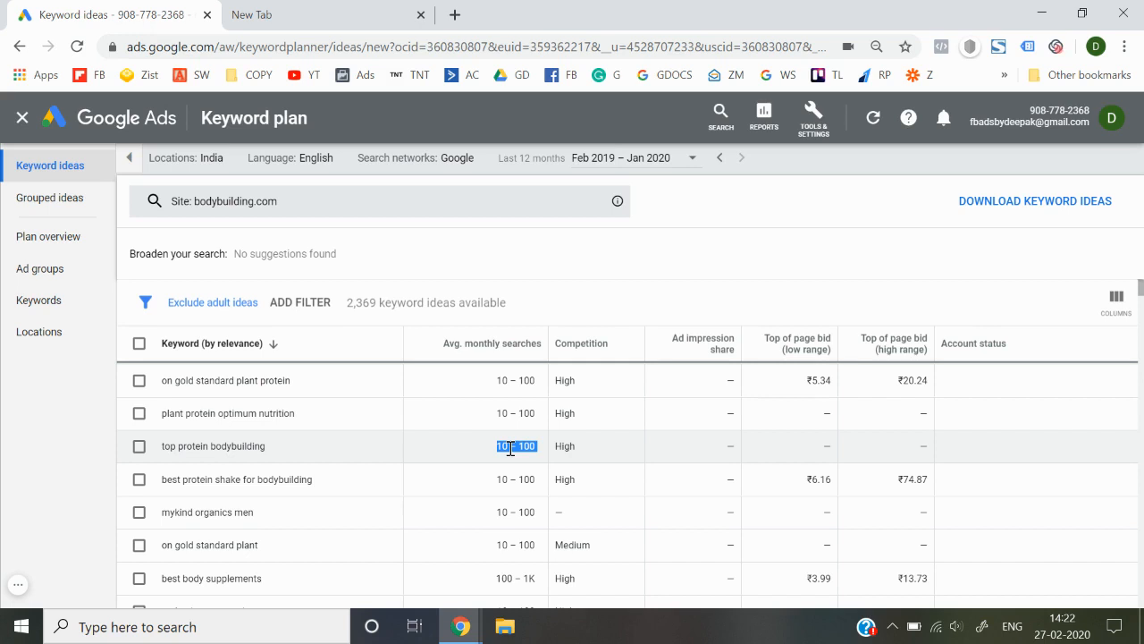
{"action": "scroll", "coordinate": [511, 448], "scroll_direction": "down", "scroll_amount": 2}
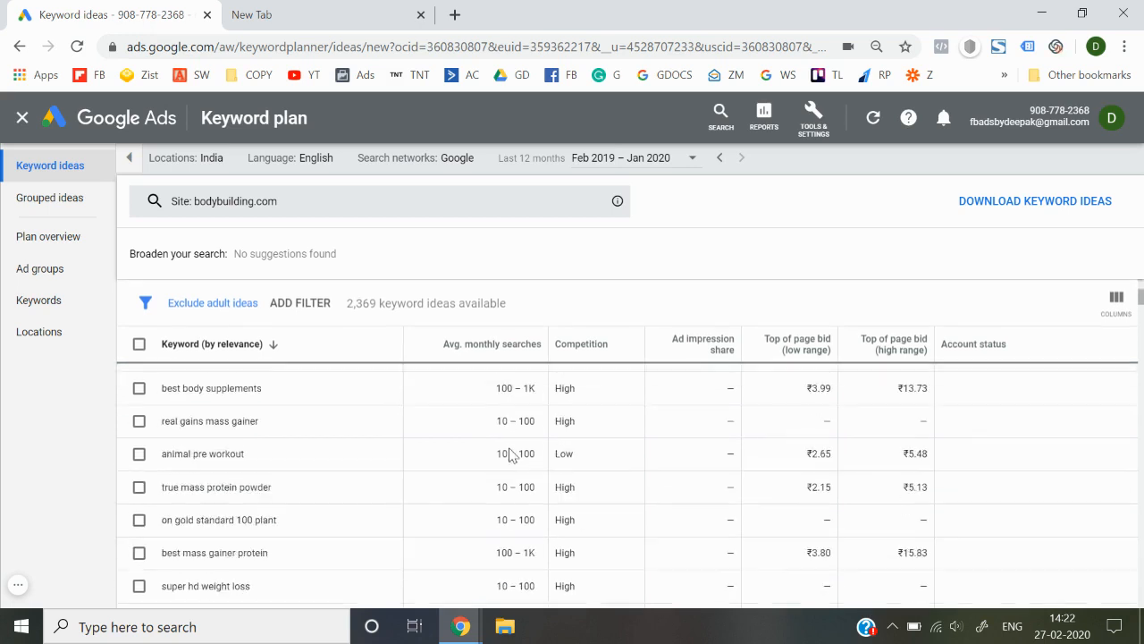
{"action": "scroll", "coordinate": [510, 448], "scroll_direction": "down", "scroll_amount": 1}
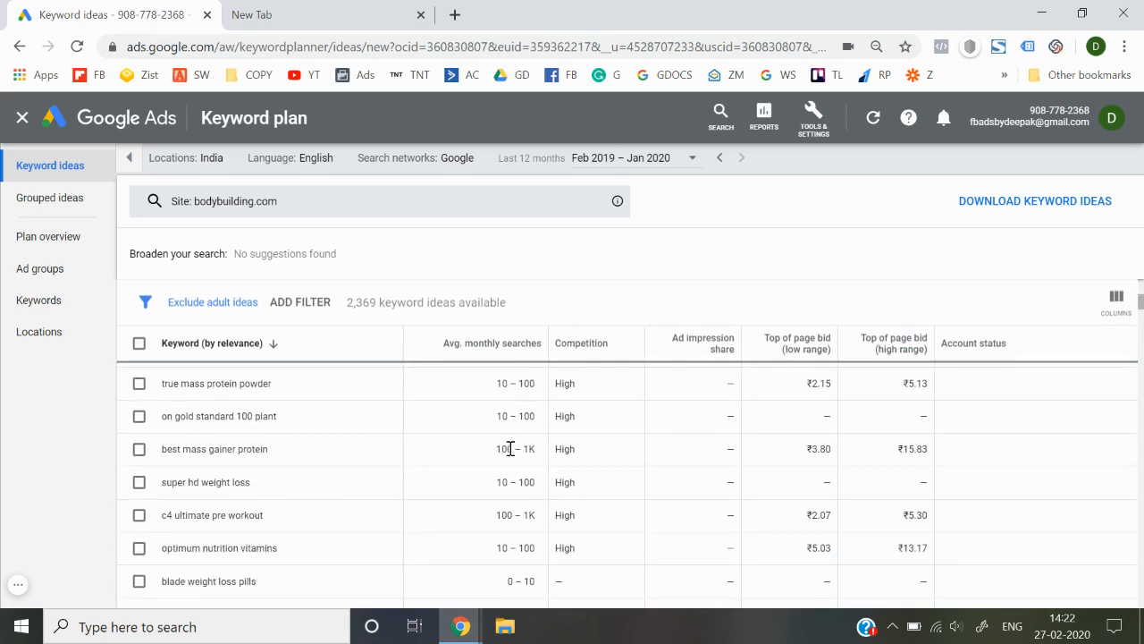
{"action": "scroll", "coordinate": [510, 448], "scroll_direction": "down", "scroll_amount": 2}
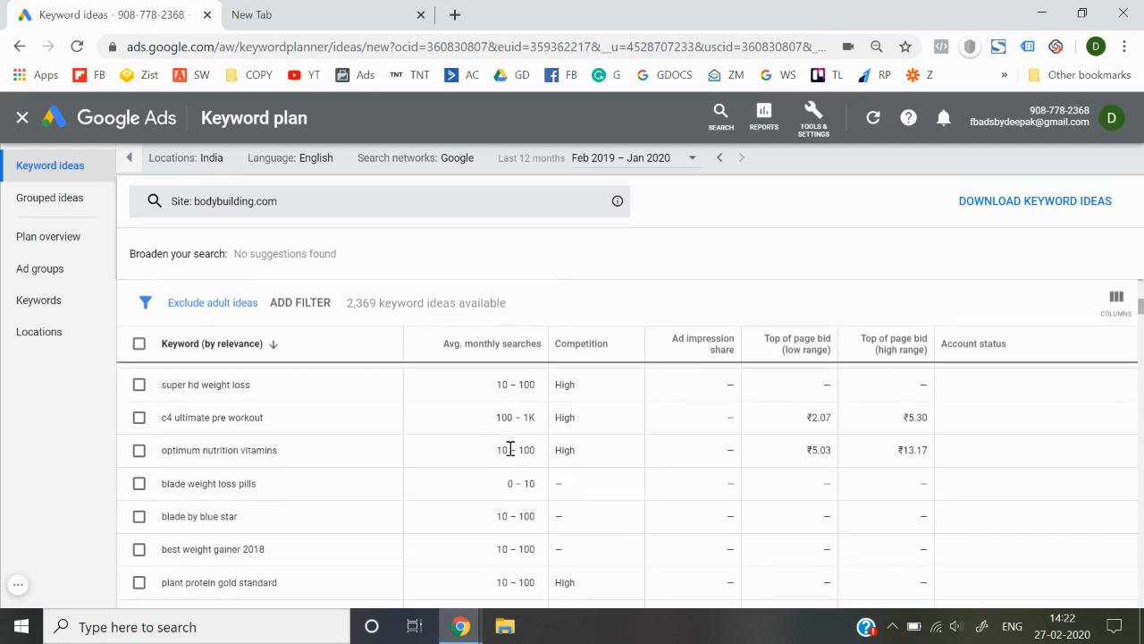
{"action": "scroll", "coordinate": [510, 448], "scroll_direction": "up", "scroll_amount": 6}
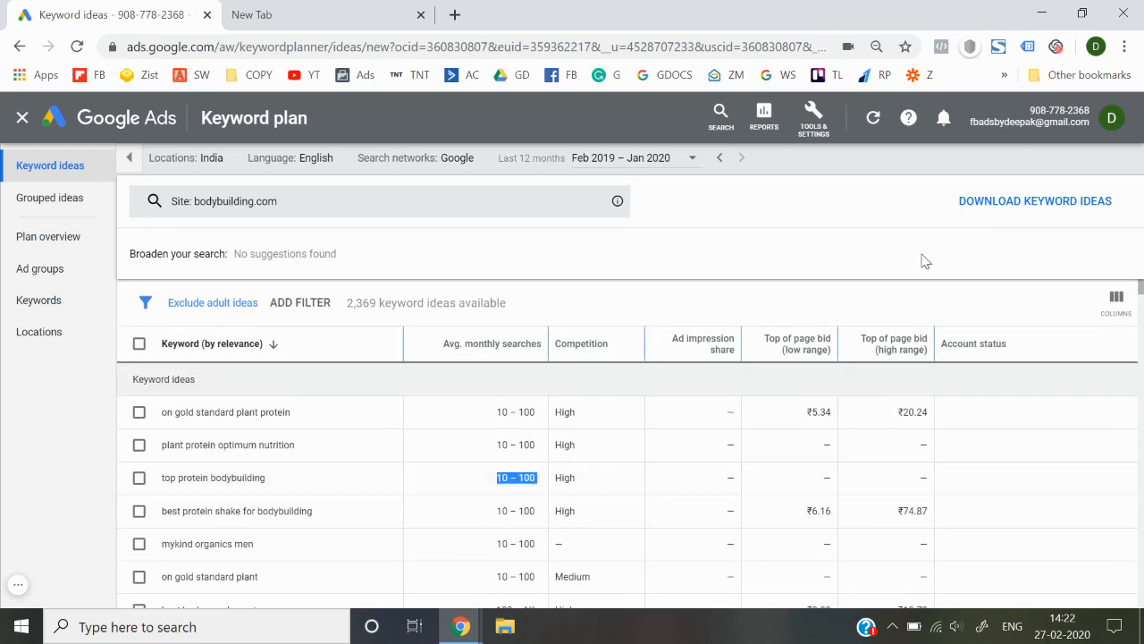
Change the source website to healthkart.com, using the entire site, and get its keyword ideas.
{"action": "left_click", "coordinate": [586, 217]}
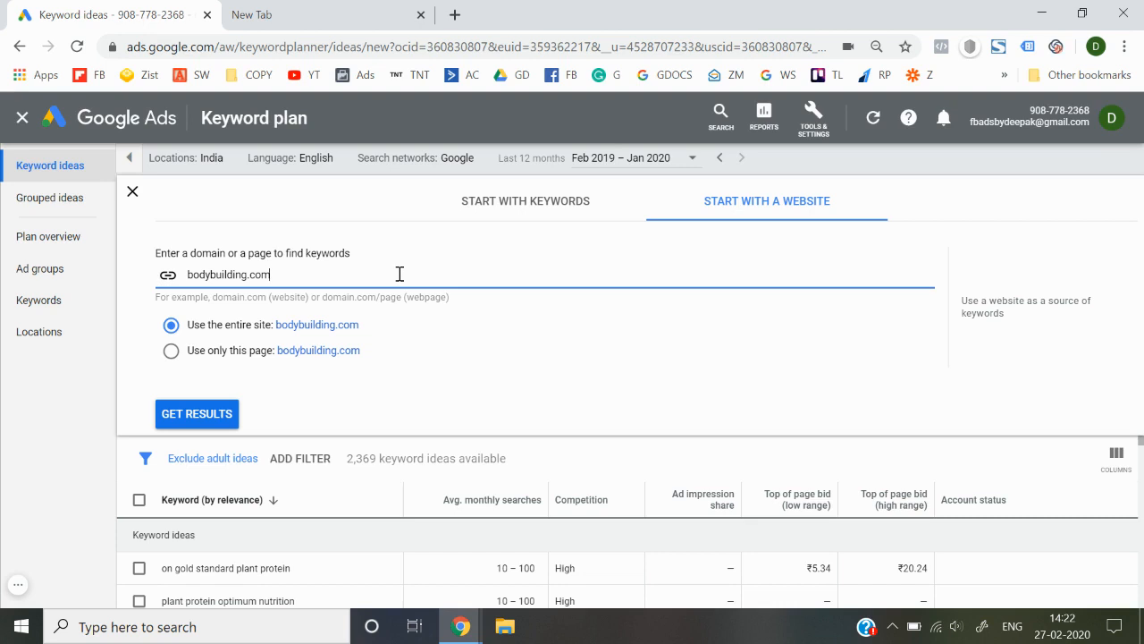
{"action": "triple_click", "coordinate": [400, 274]}
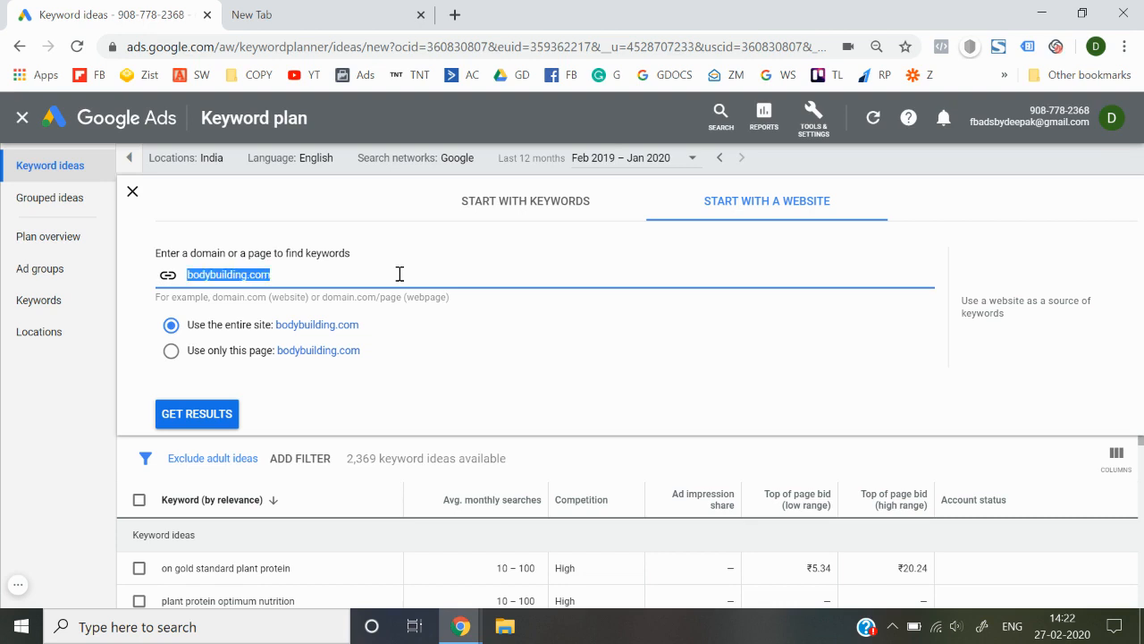
{"action": "type", "text": "healthkart.com"}
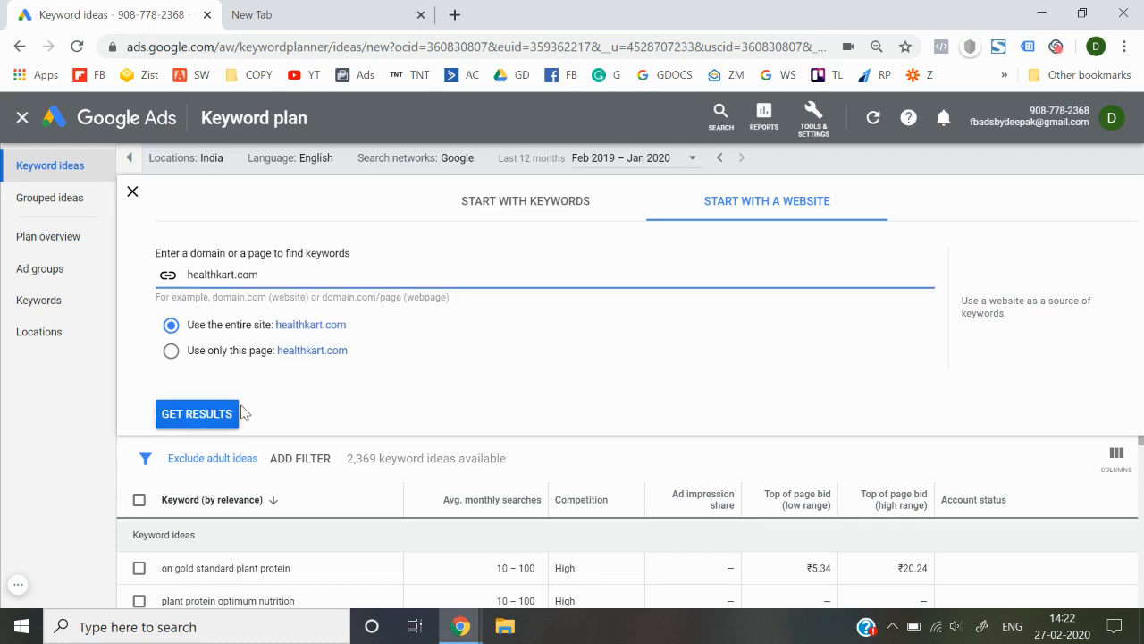
{"action": "left_click", "coordinate": [190, 416]}
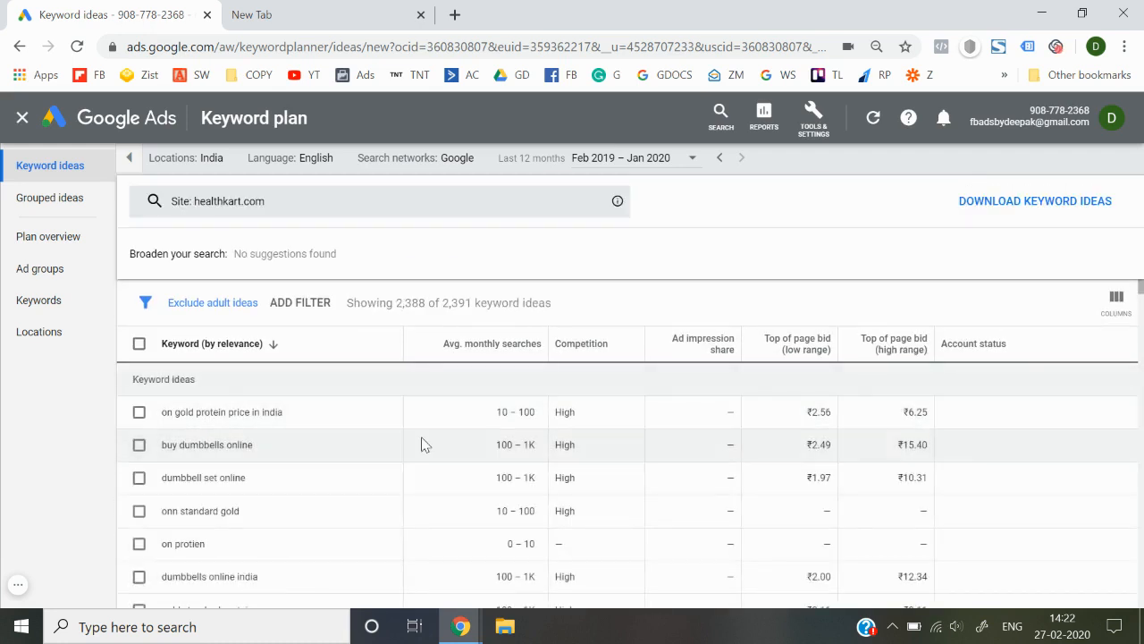
Sort the healthkart.com keyword ideas by average monthly searches, highest first, and check the search volume of "whey protein".
{"action": "left_click", "coordinate": [506, 354]}
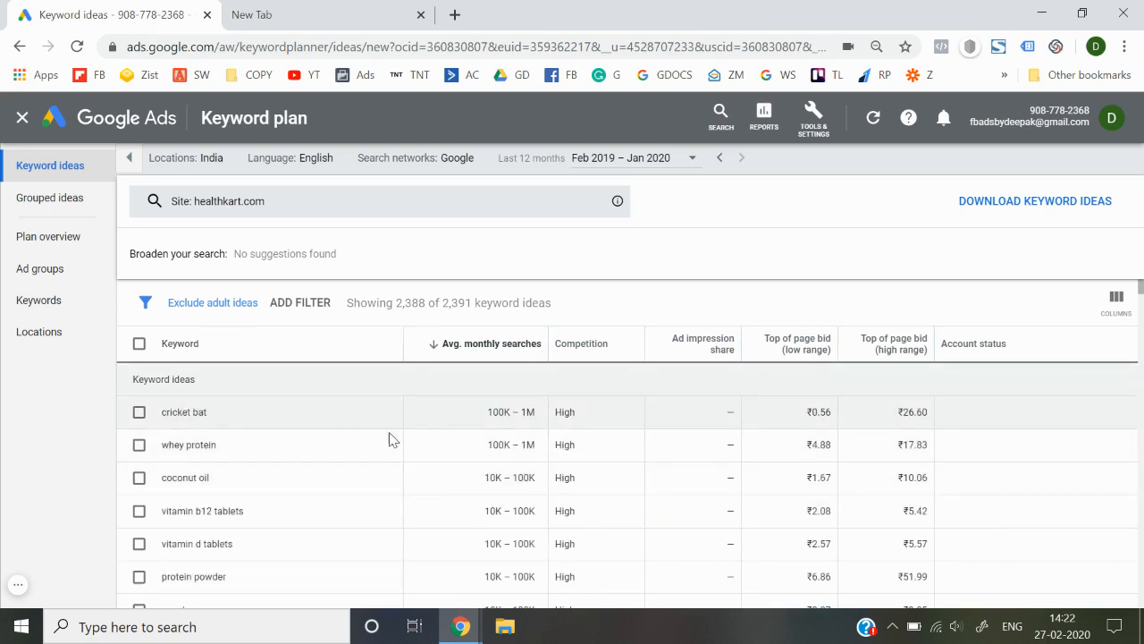
{"action": "triple_click", "coordinate": [177, 442]}
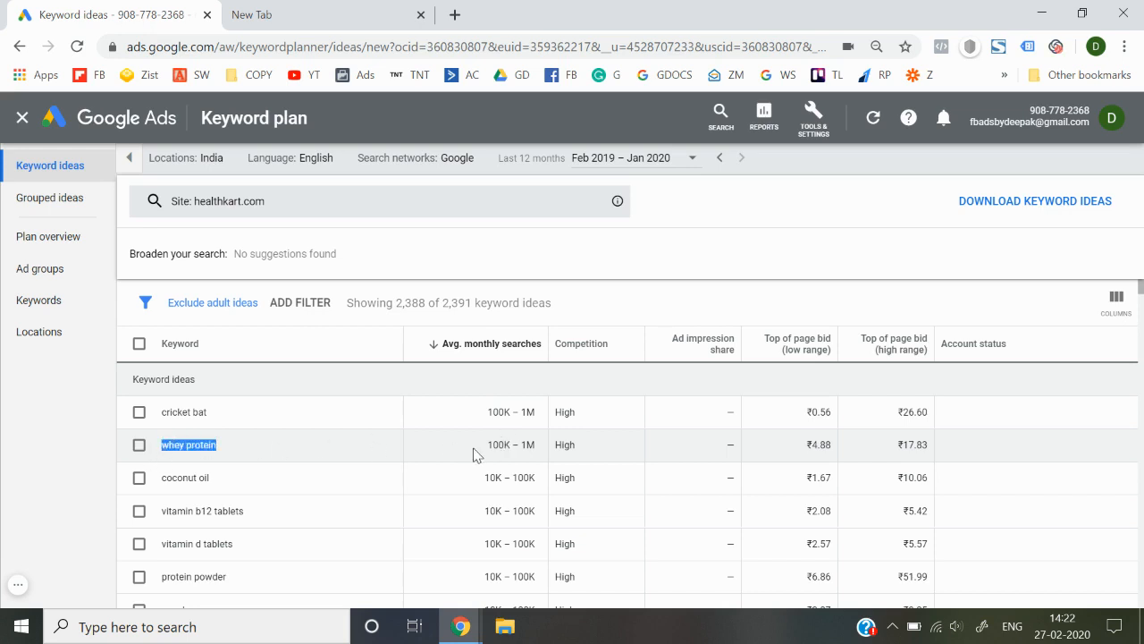
{"action": "triple_click", "coordinate": [504, 447]}
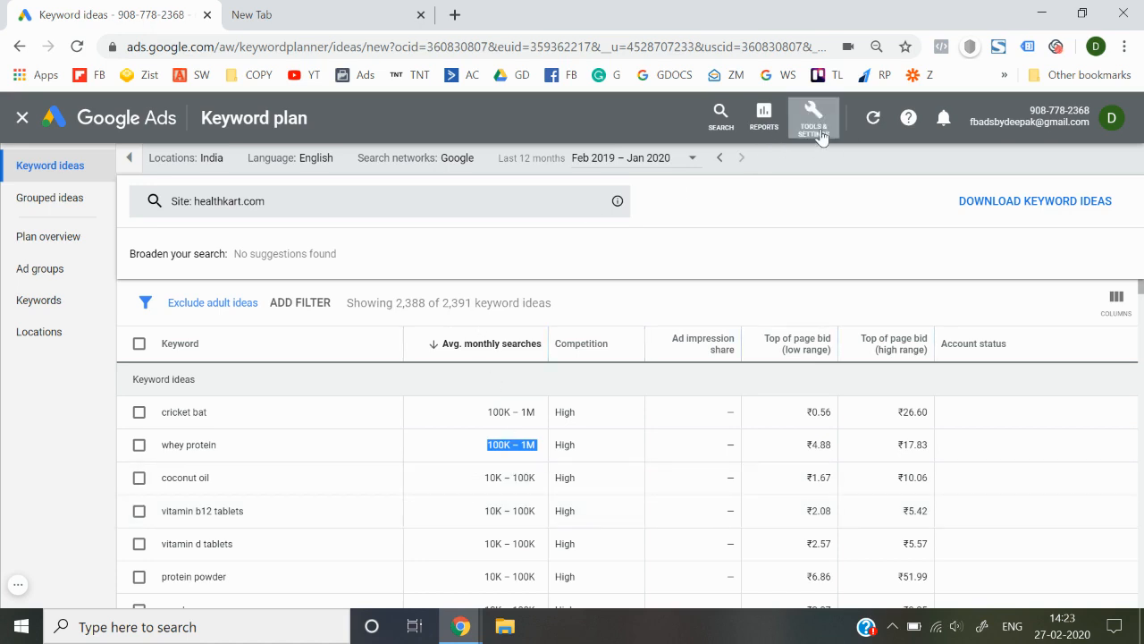
Return to the Keyword Planner start page and review the keyword and website options for discovering new keywords, leaving them empty.
{"action": "left_click", "coordinate": [821, 135]}
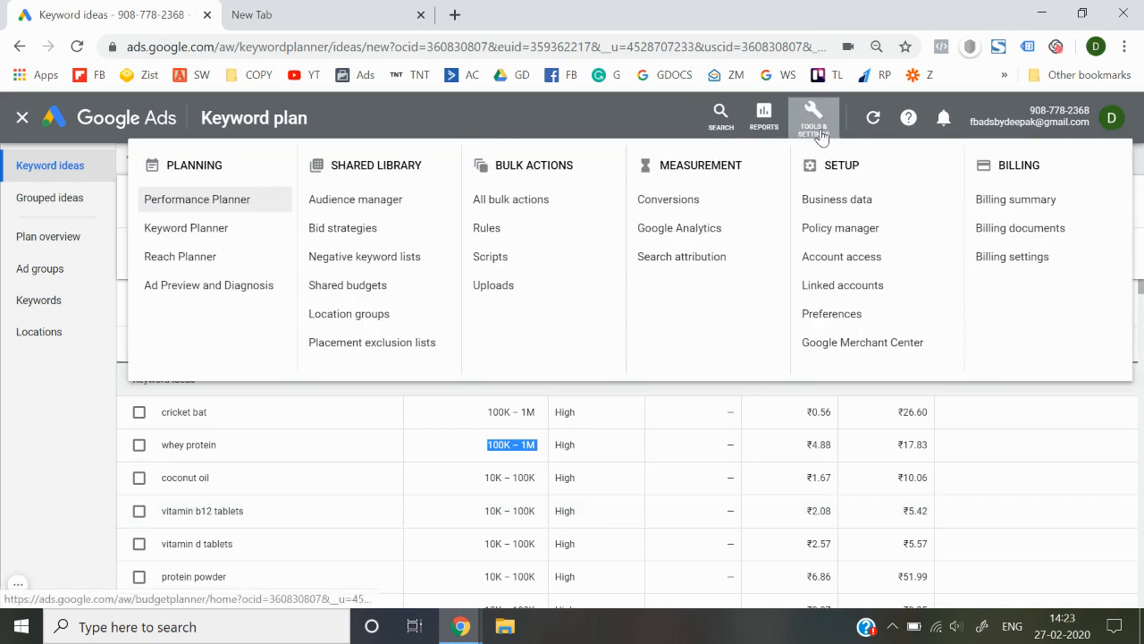
{"action": "left_click", "coordinate": [223, 234]}
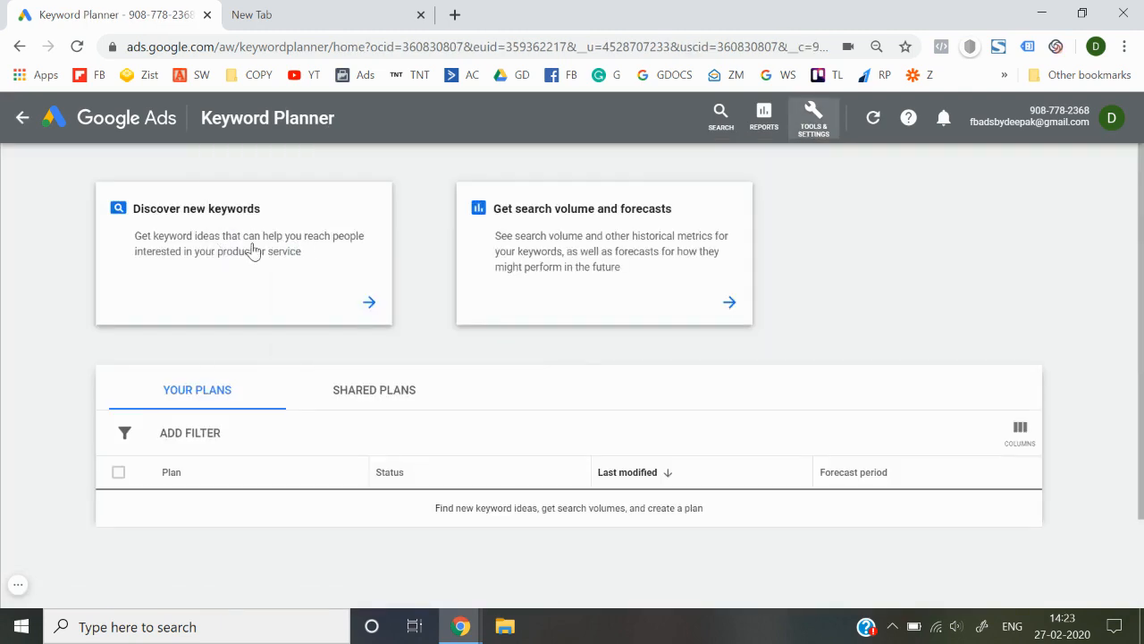
{"action": "left_click", "coordinate": [253, 251]}
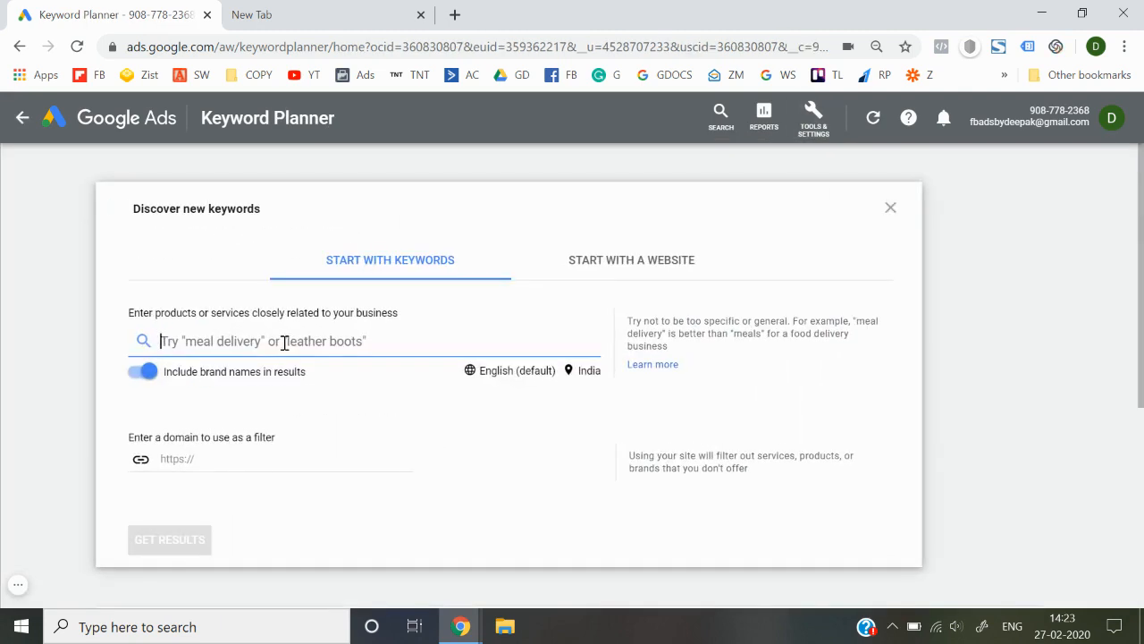
{"action": "left_click", "coordinate": [611, 251]}
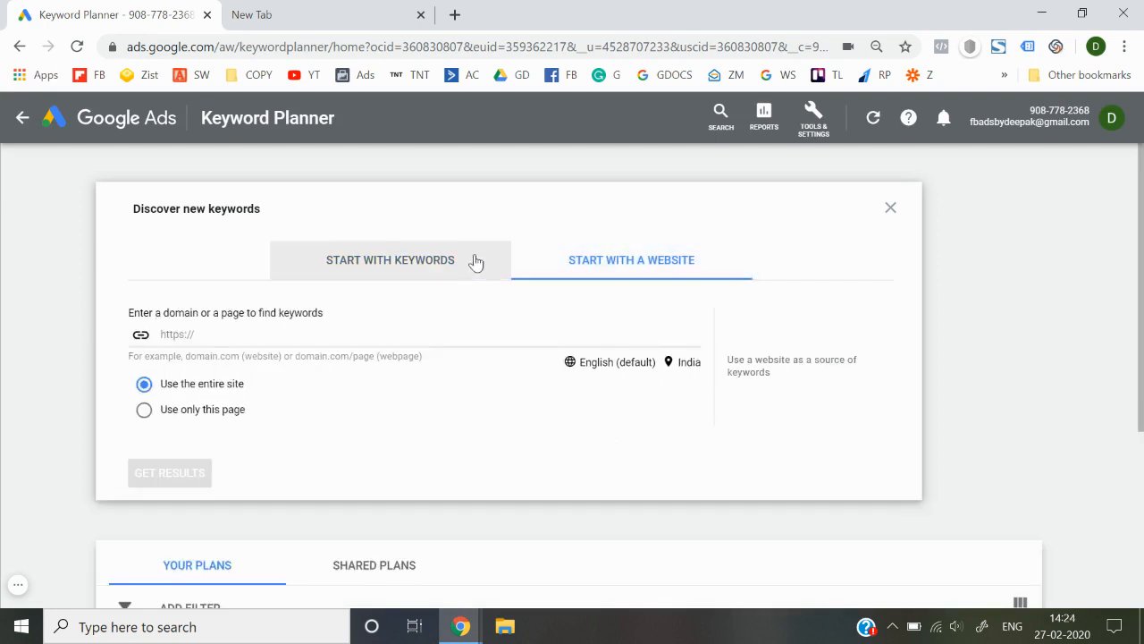
{"action": "left_click", "coordinate": [447, 260]}
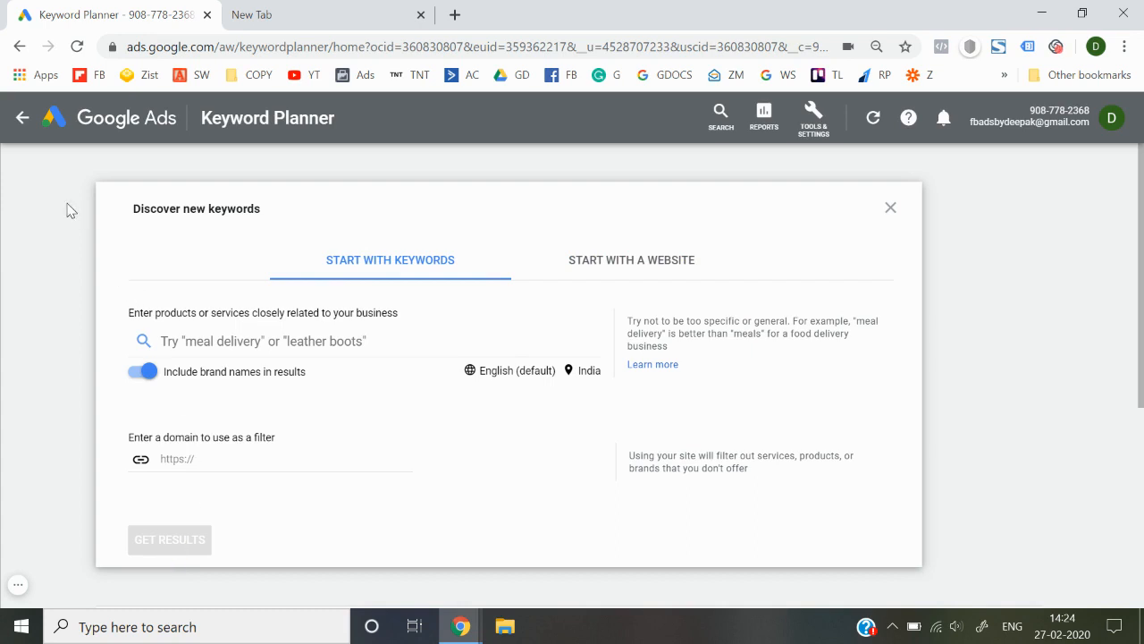
{"action": "left_click", "coordinate": [892, 209]}
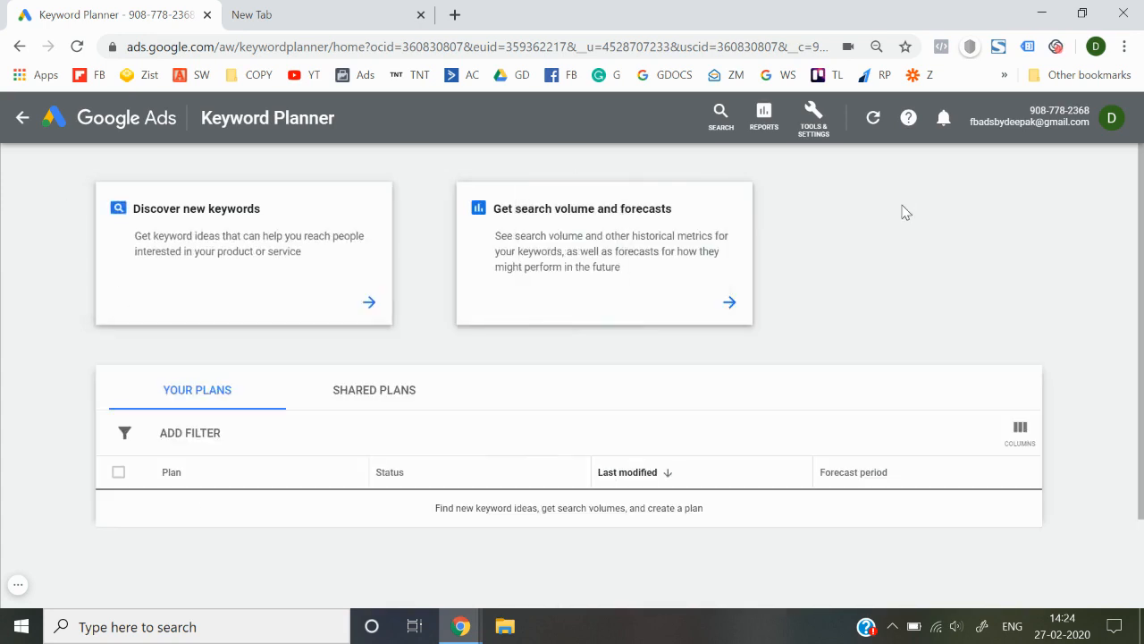